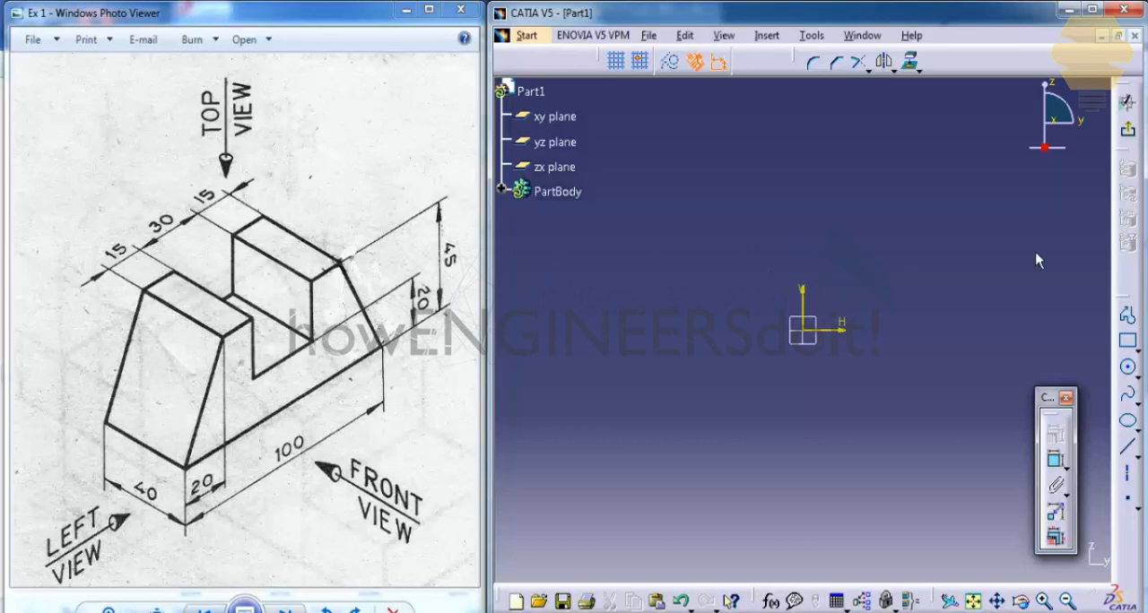
# Step: Sketch a closed trapezoid about 165 mm wide and 78 mm high, its base on the horizontal axis, with a rectangular notch about 51 mm wide
pyautogui.click(1127, 314)
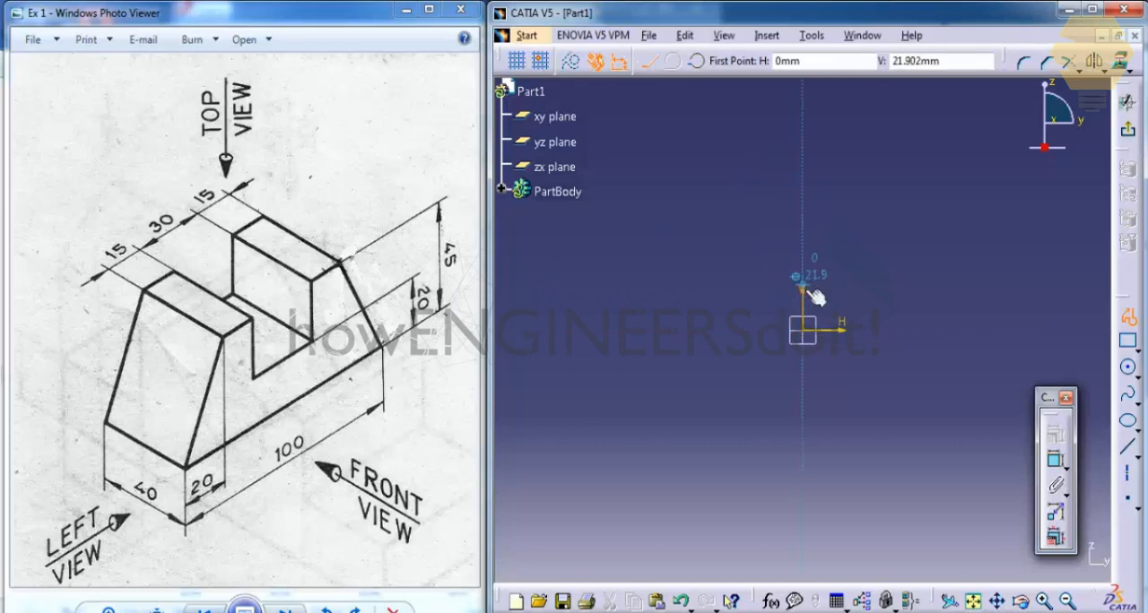
pyautogui.click(756, 163)
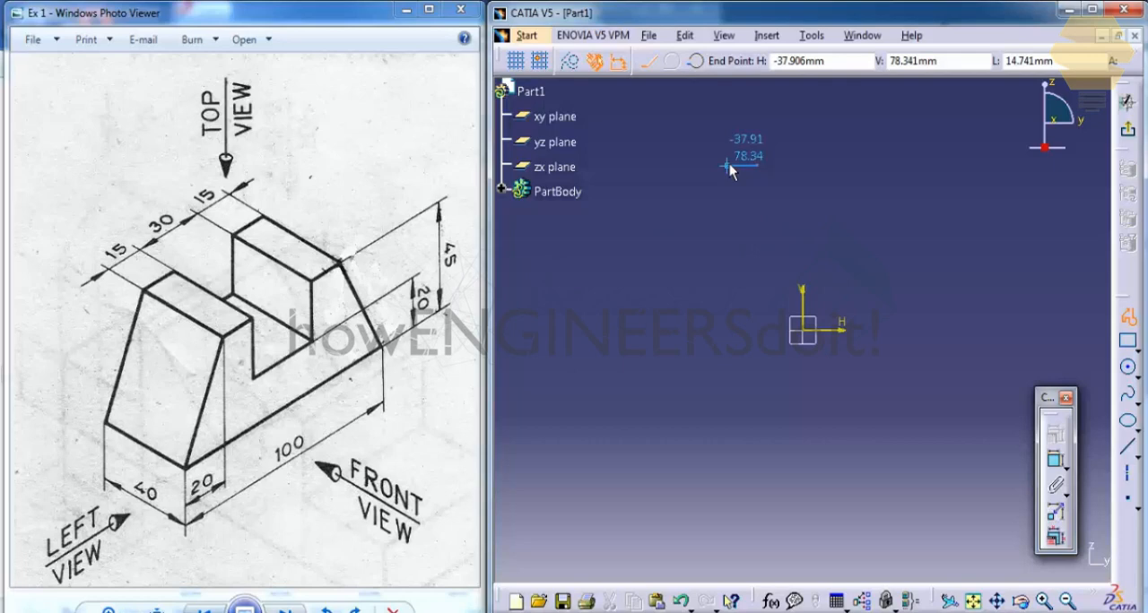
pyautogui.click(729, 165)
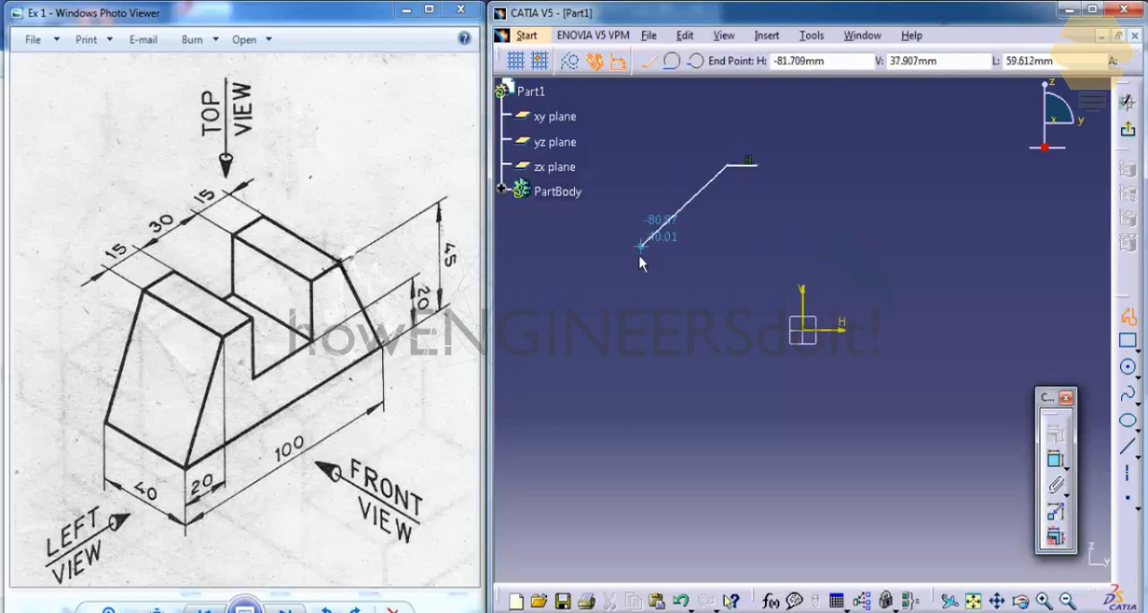
pyautogui.click(654, 332)
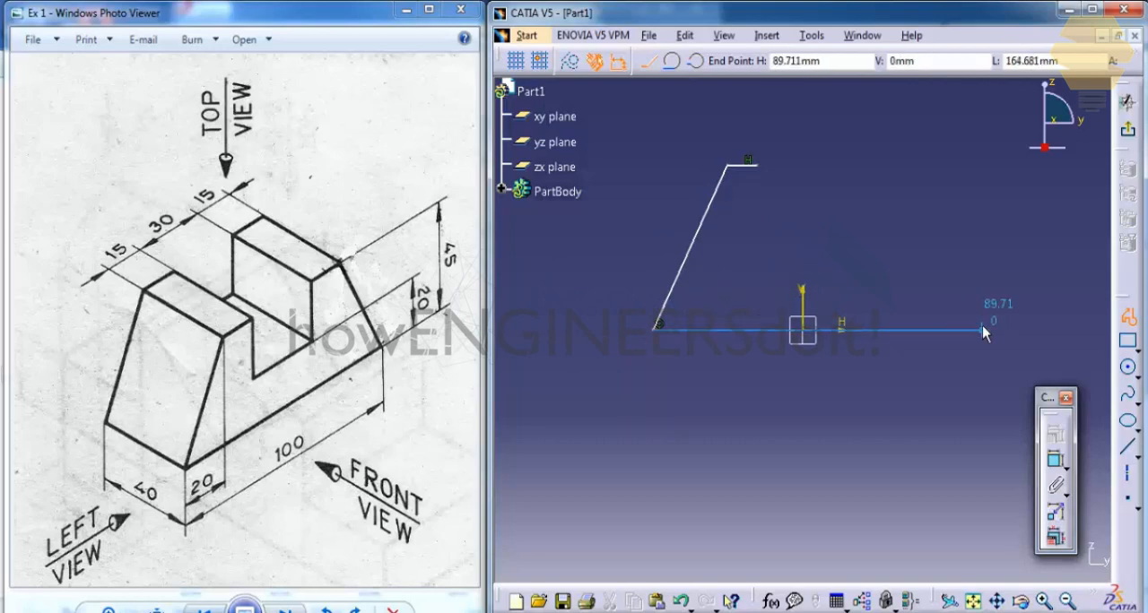
pyautogui.click(983, 329)
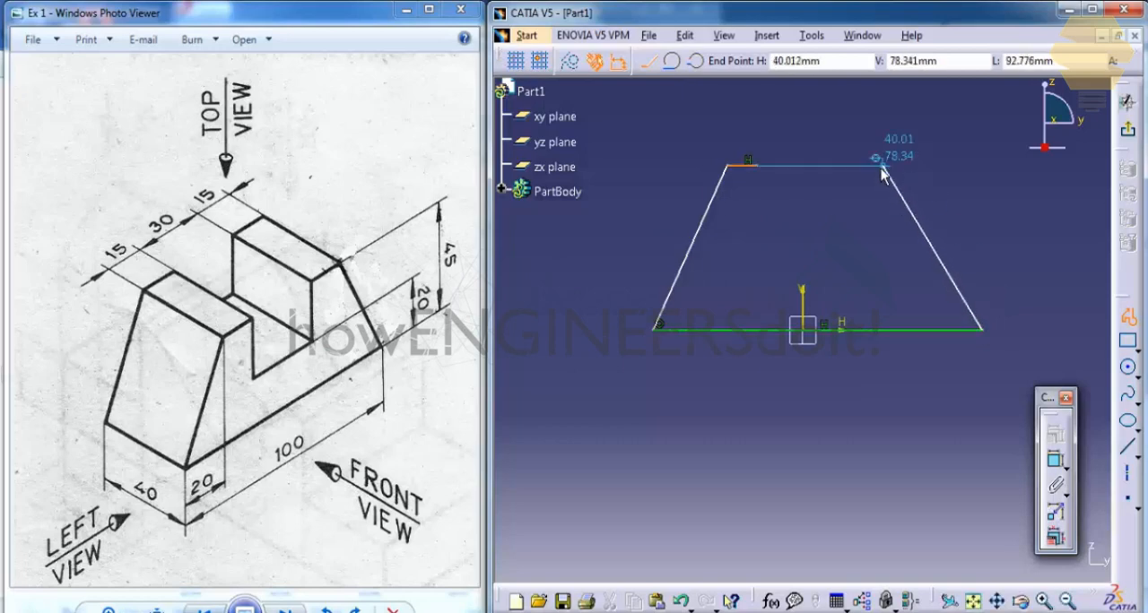
pyautogui.click(883, 170)
pyautogui.click(856, 166)
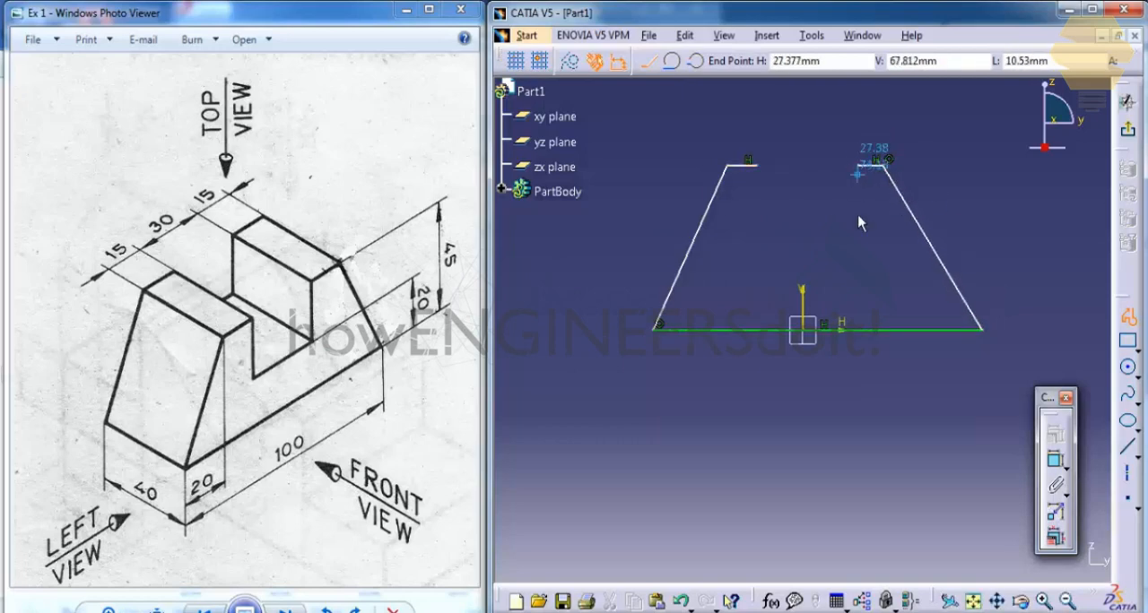
pyautogui.click(857, 285)
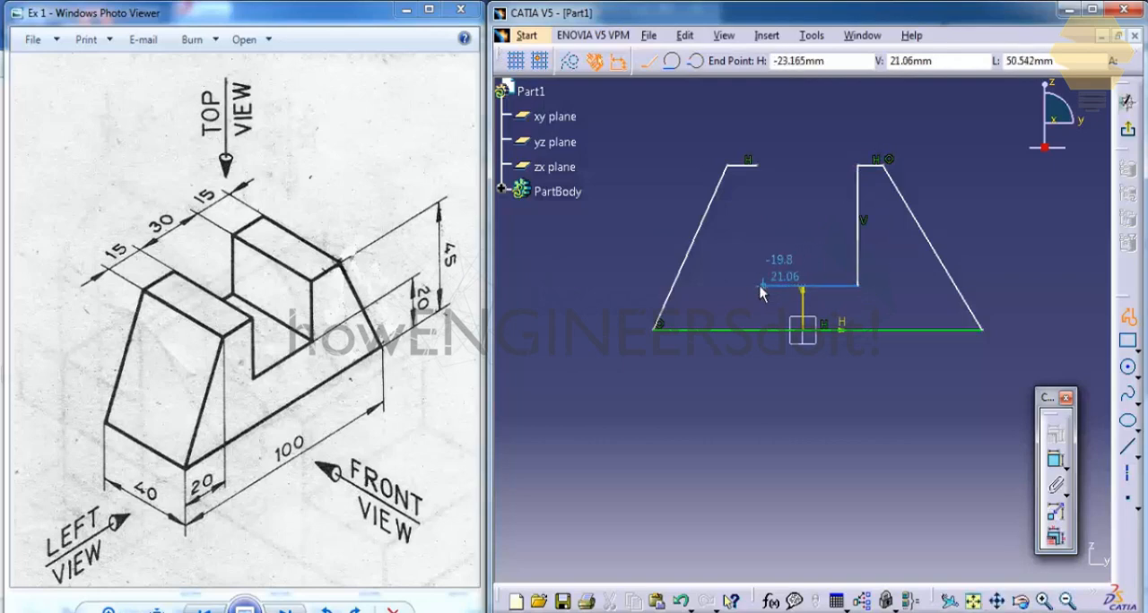
pyautogui.click(757, 286)
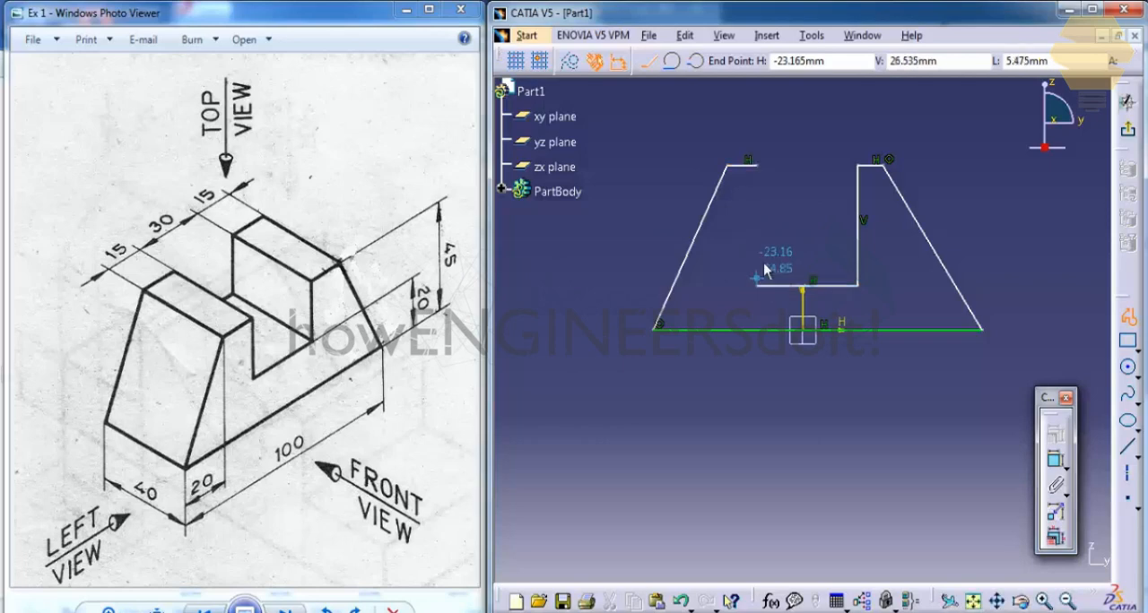
pyautogui.click(763, 171)
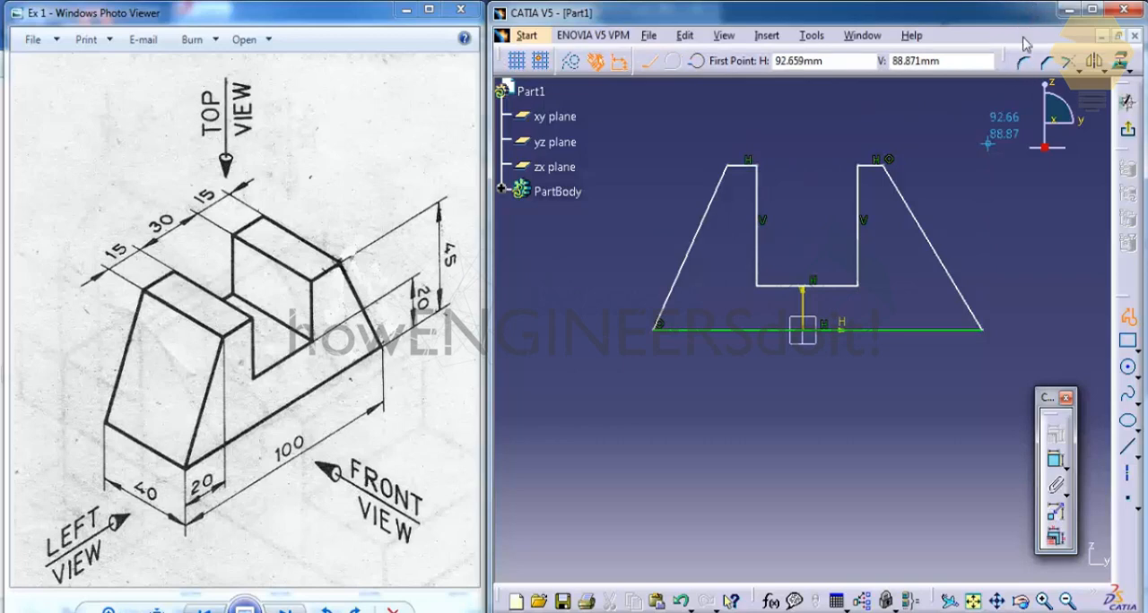
# Step: Constrain the length of the short horizontal top edge on the notch's left side to 15 mm
pyautogui.click(1055, 462)
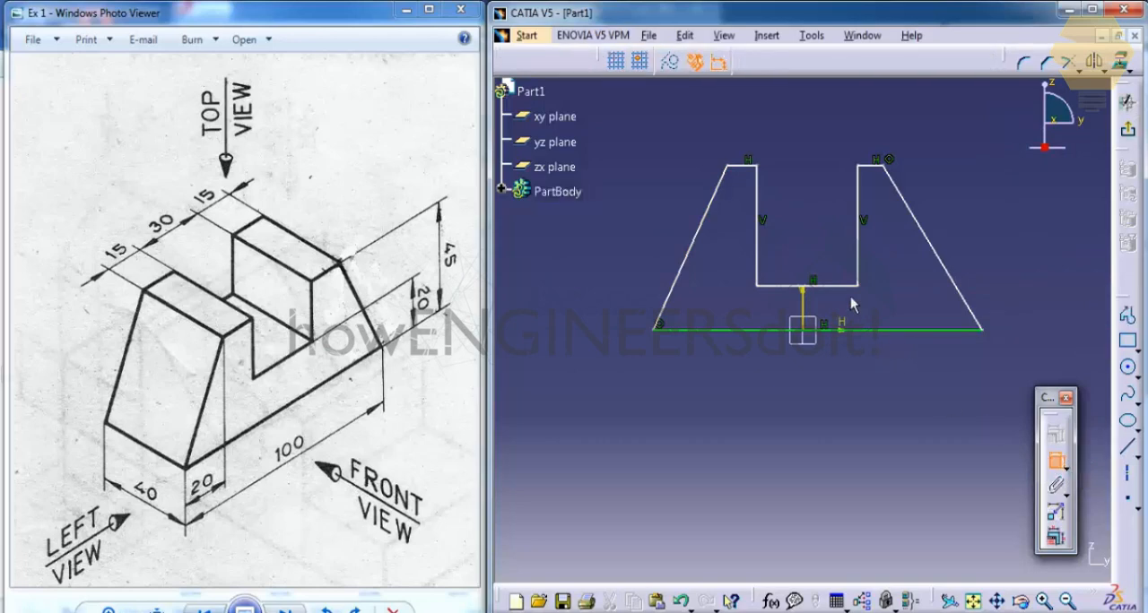
pyautogui.click(747, 168)
pyautogui.click(743, 119)
pyautogui.doubleClick(743, 118)
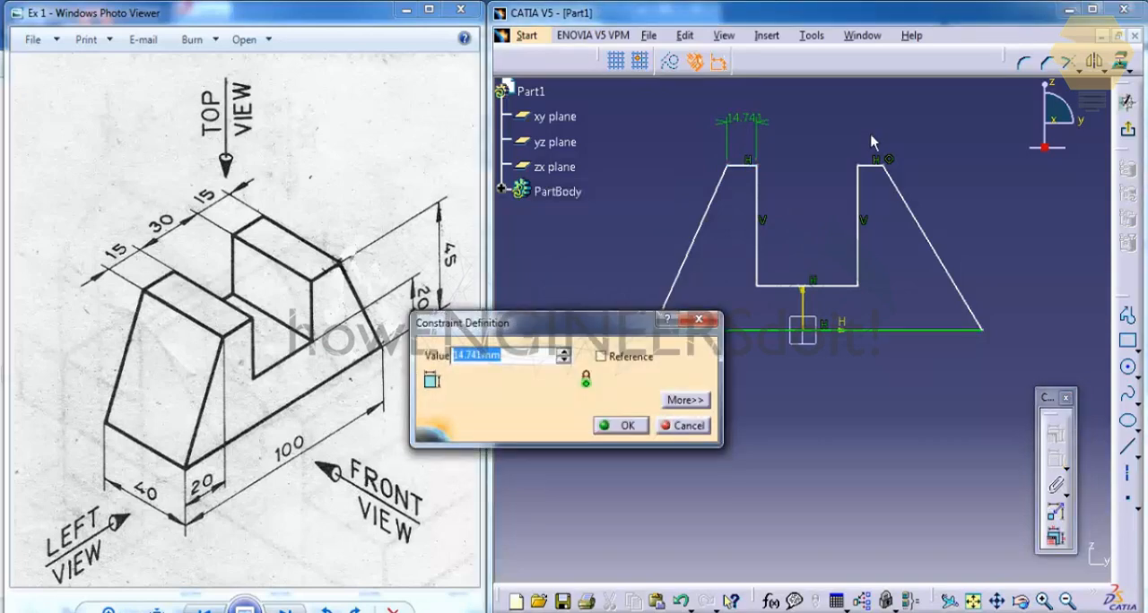
pyautogui.write('15')
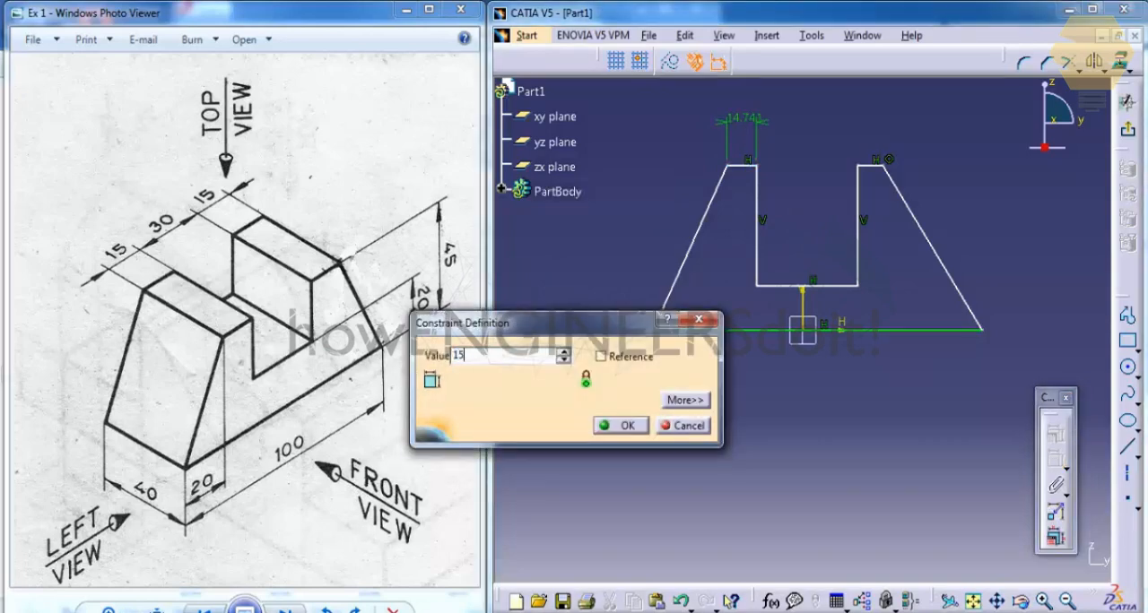
pyautogui.press('Return')
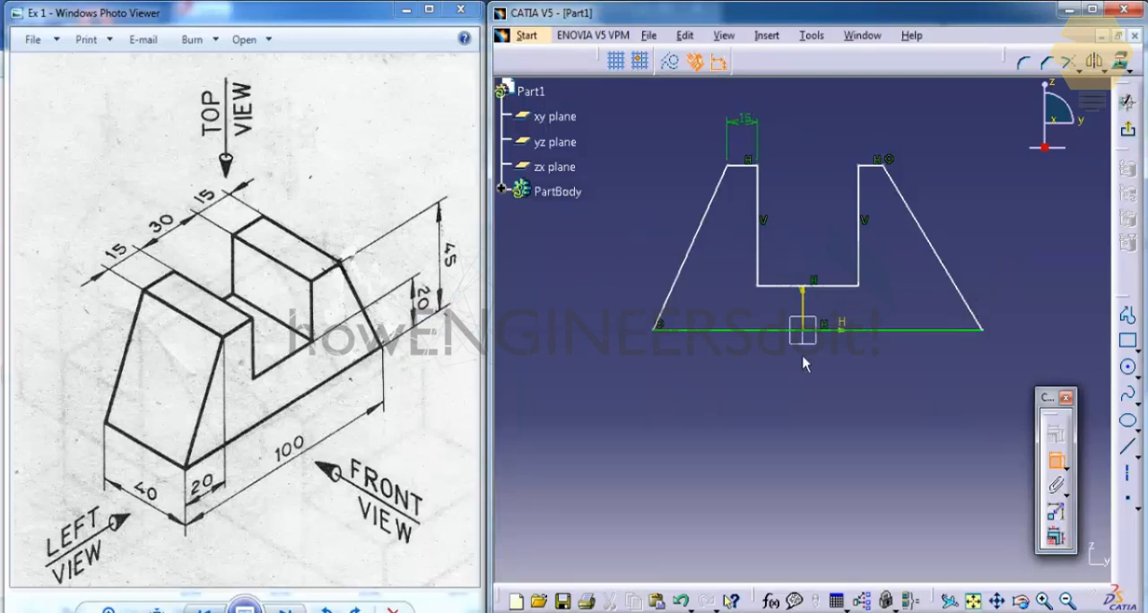
# Step: Constrain the distance between the notch floor and the profile's base line to 20 mm
pyautogui.click(834, 286)
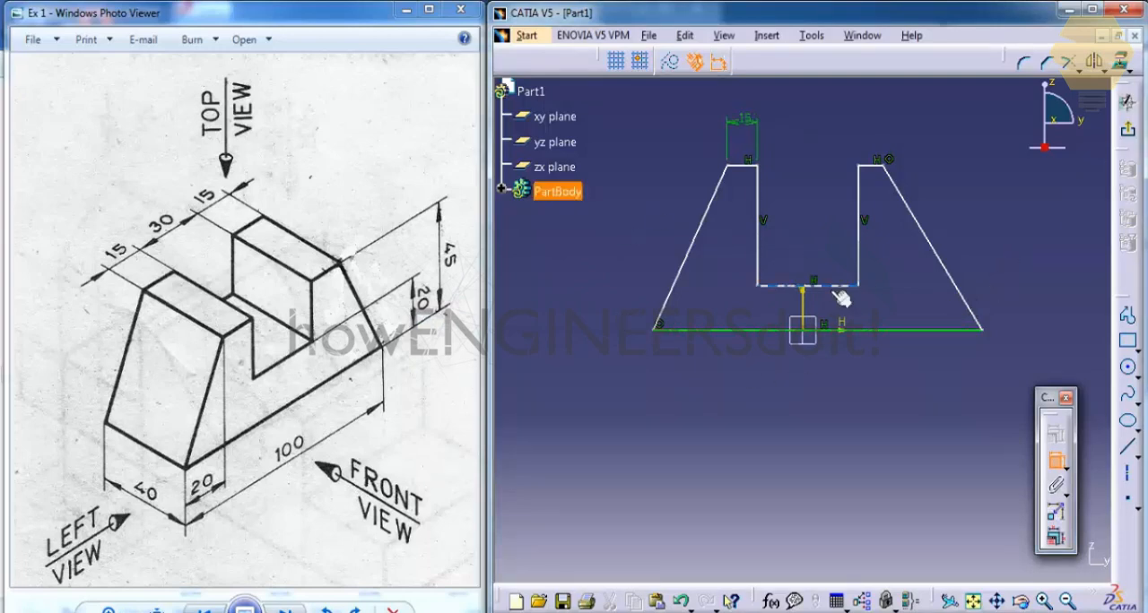
pyautogui.click(924, 332)
pyautogui.click(1045, 287)
pyautogui.doubleClick(1042, 284)
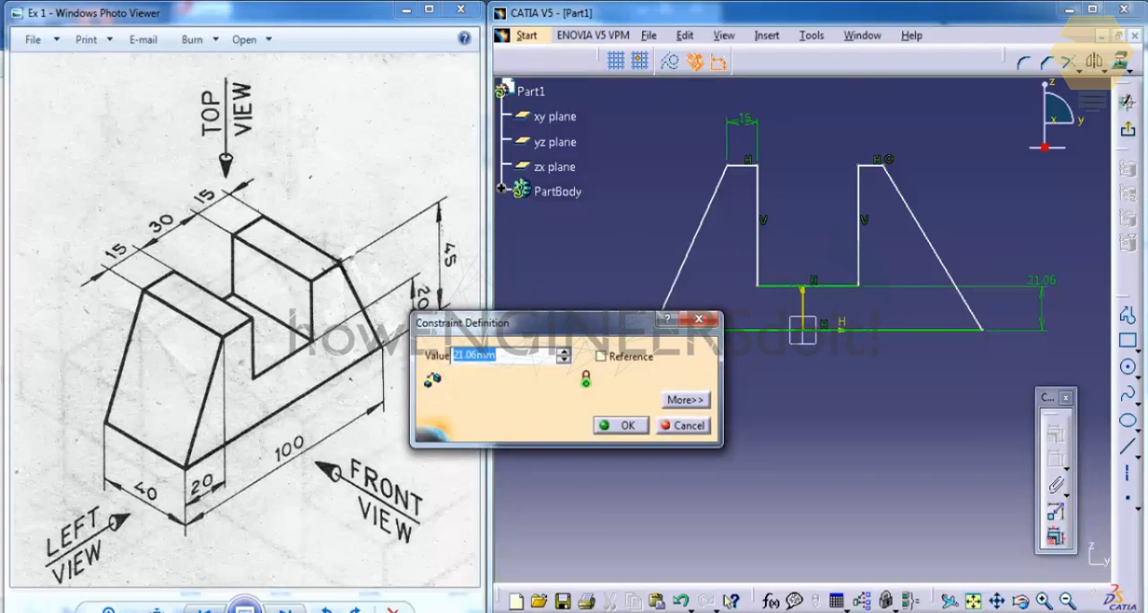
pyautogui.write('20')
pyautogui.press('Return')
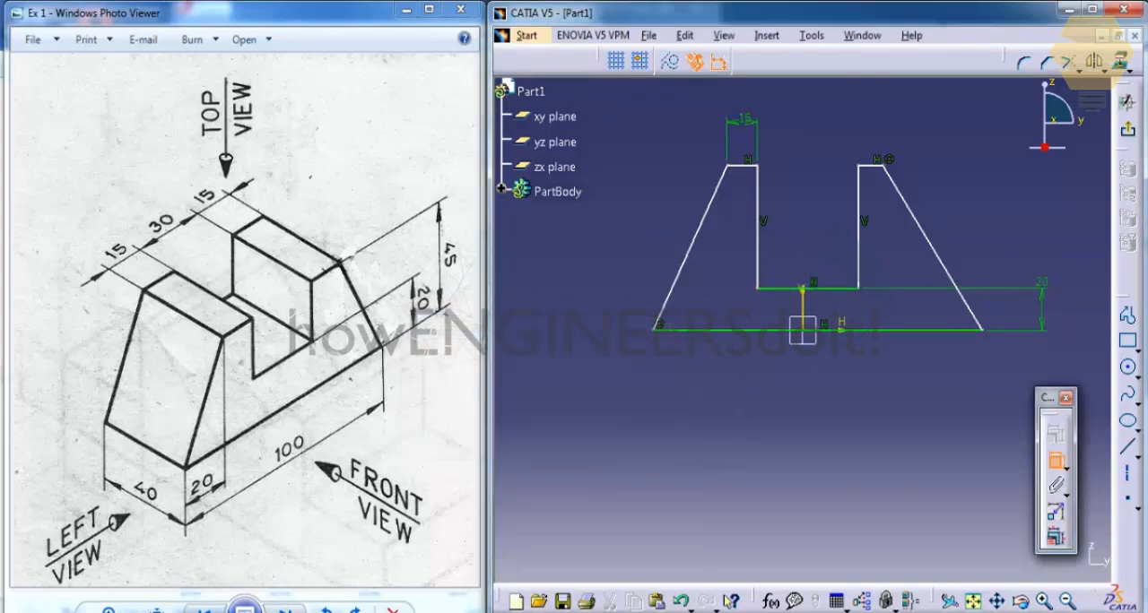
pyautogui.click(875, 166)
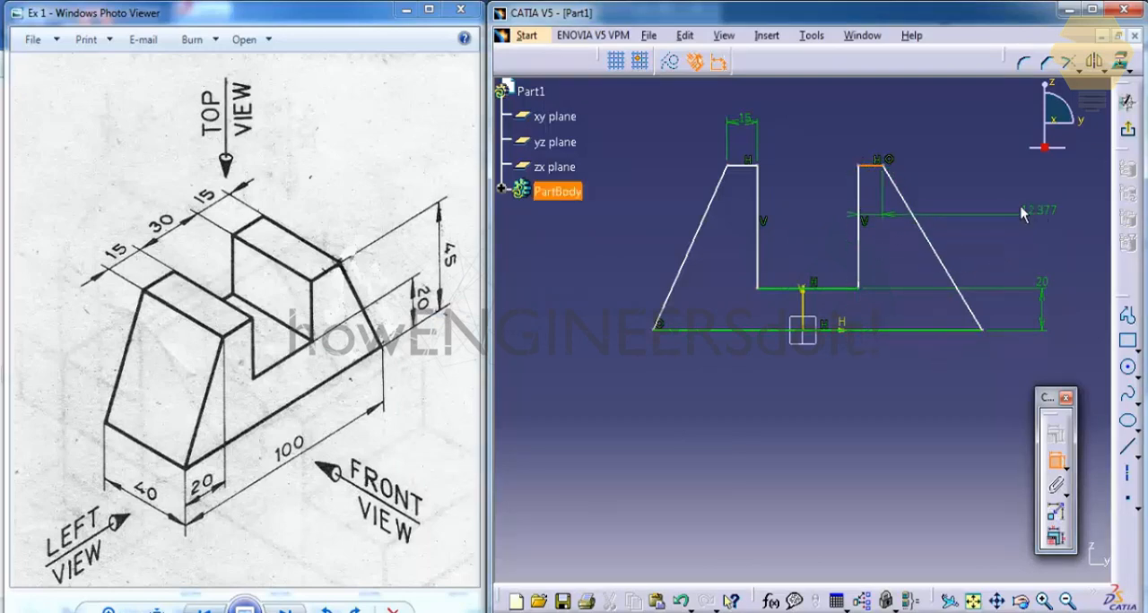
pyautogui.click(916, 122)
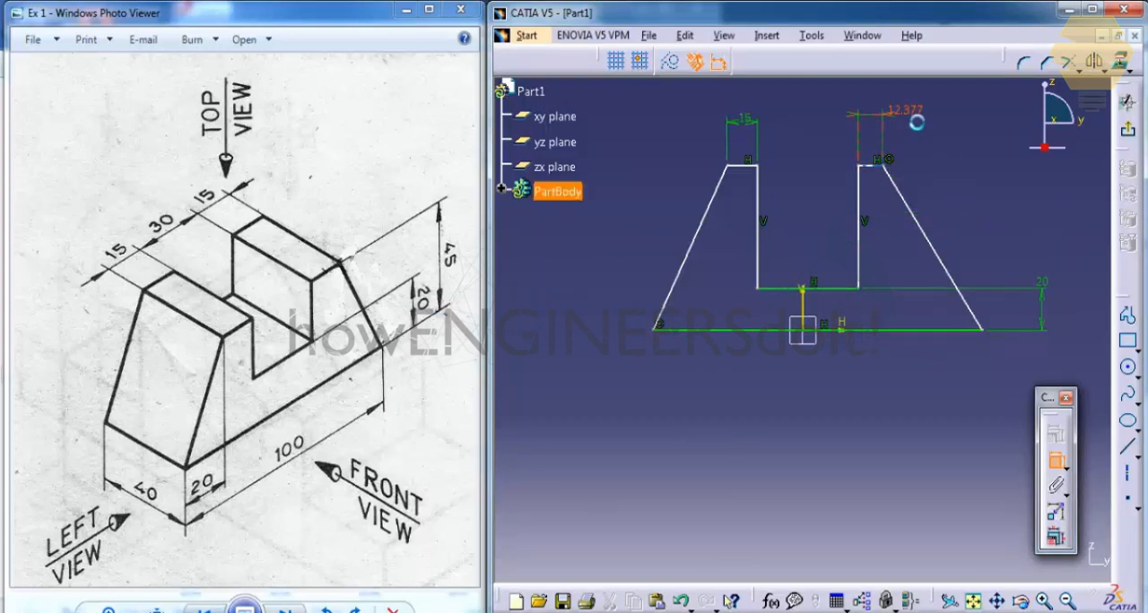
pyautogui.rightClick(905, 110)
pyautogui.click(964, 420)
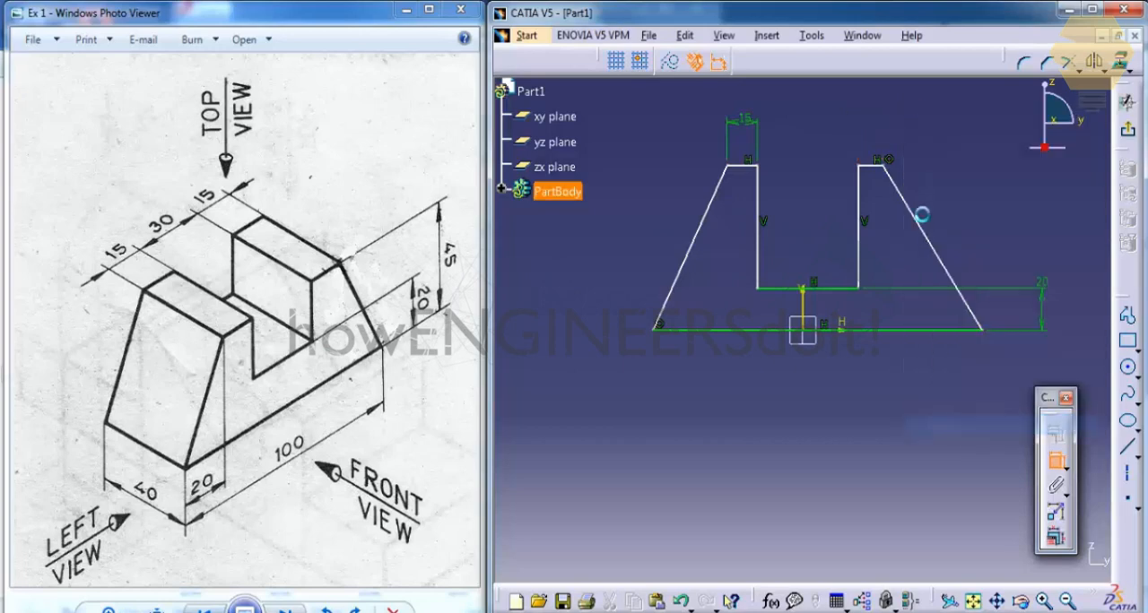
# Step: Constrain the overall height from the base line to the right top edge to 45 mm
pyautogui.click(872, 166)
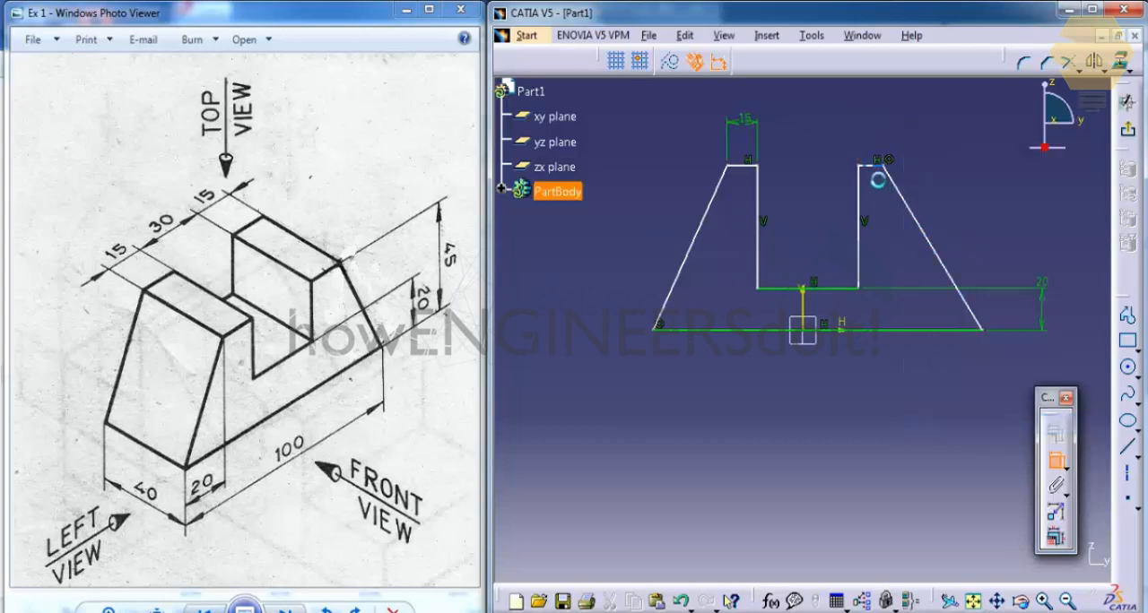
pyautogui.click(909, 329)
pyautogui.click(1009, 224)
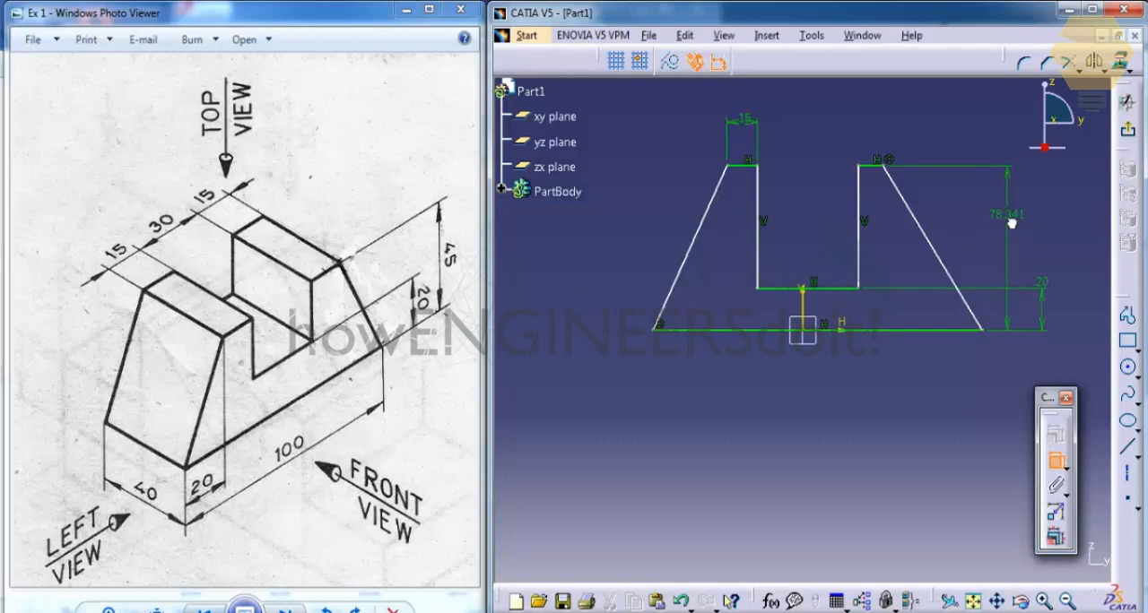
pyautogui.doubleClick(1009, 217)
pyautogui.write('45')
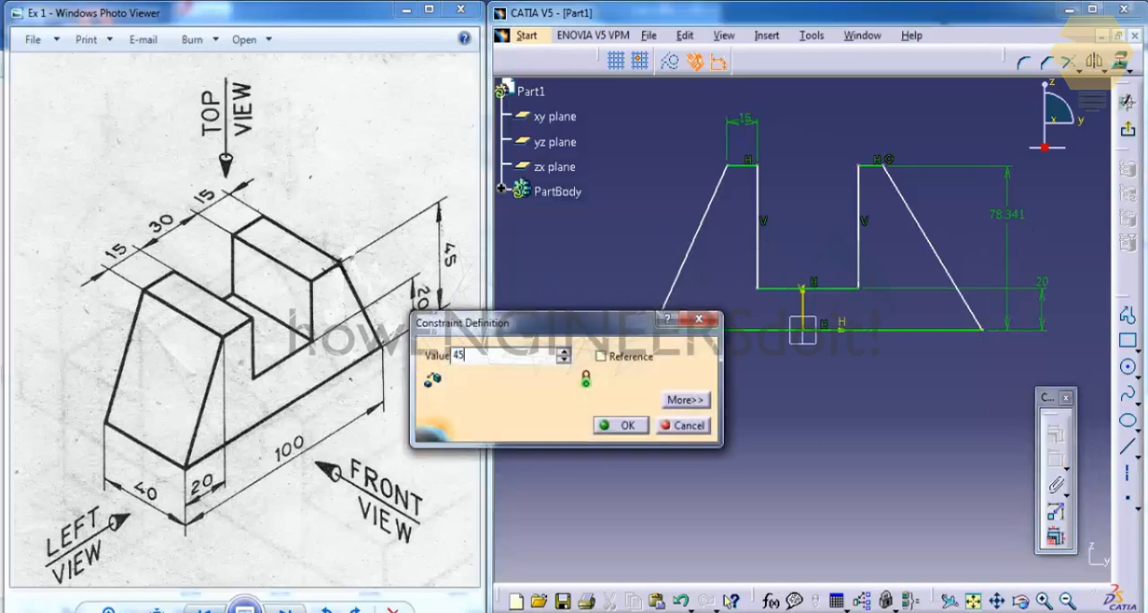
pyautogui.press('Return')
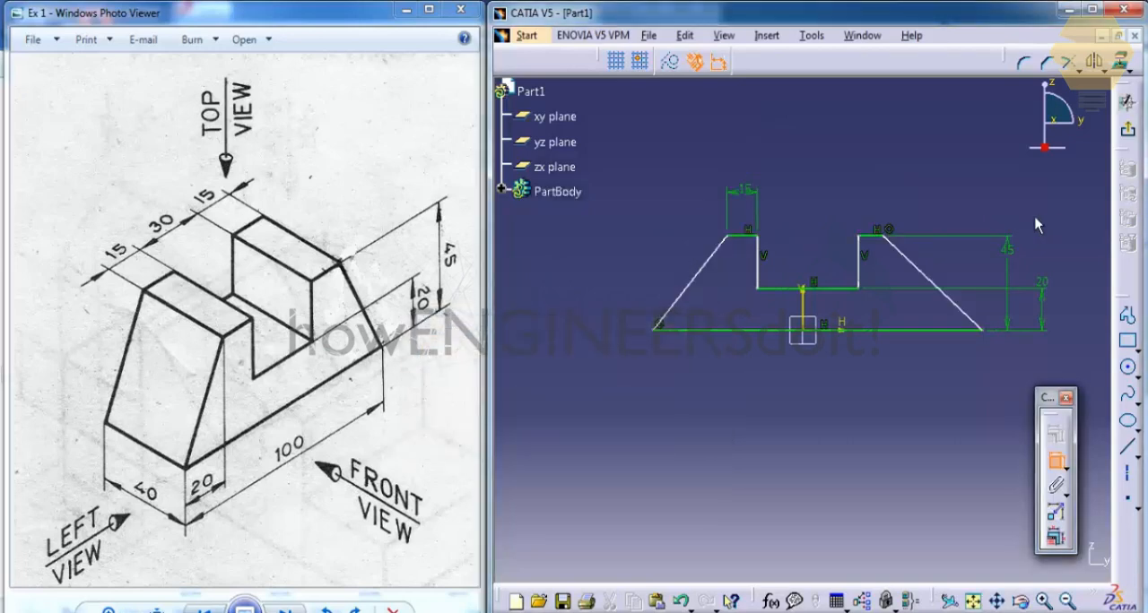
# Step: Constrain the base line's length to 100 mm and shift it sideways so it extends under both sides of the notch
pyautogui.click(740, 332)
pyautogui.doubleClick(780, 399)
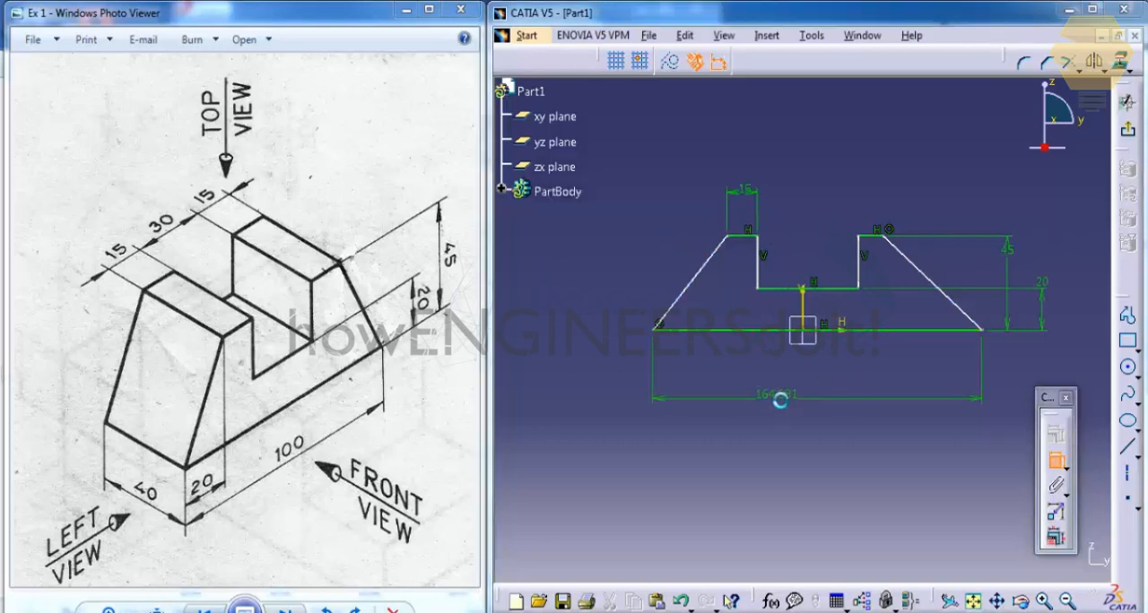
pyautogui.write('1')
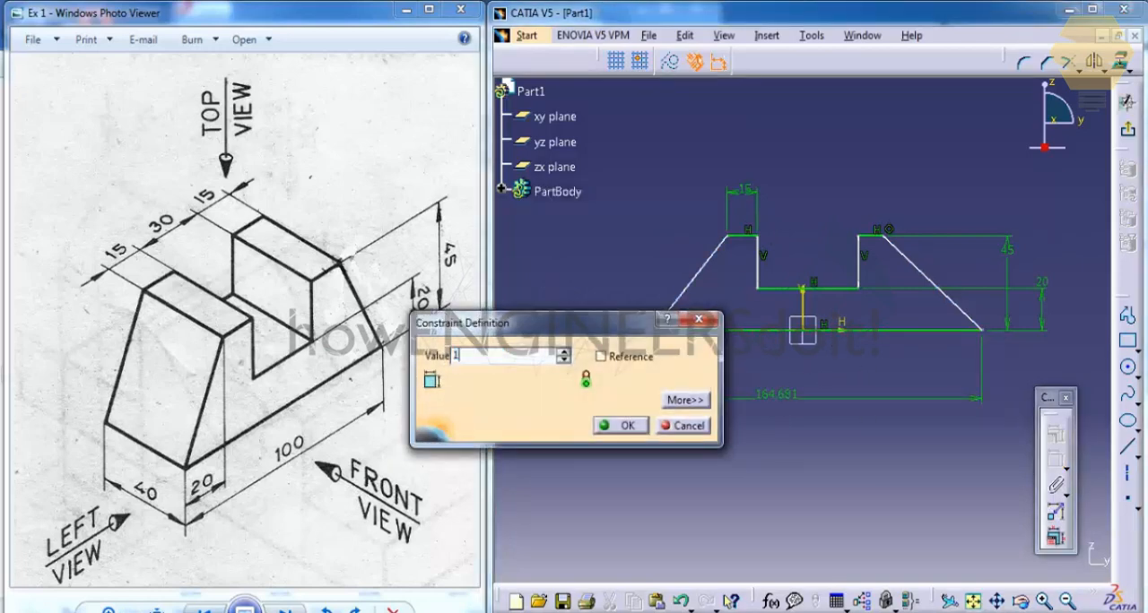
pyautogui.write('00mm')
pyautogui.press('Return')
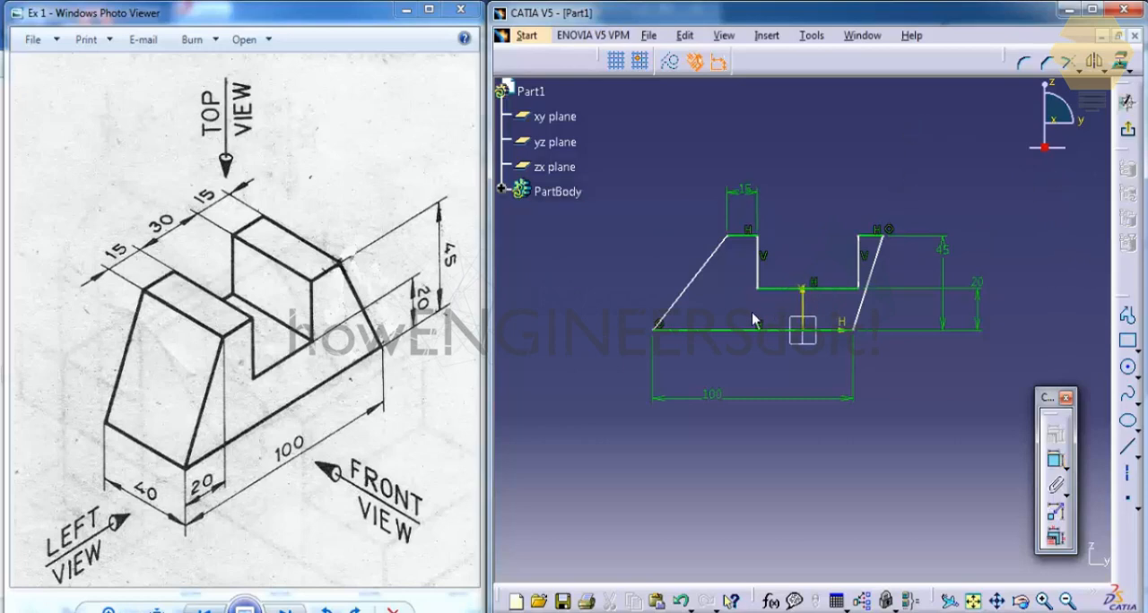
pyautogui.moveTo(730, 331); pyautogui.dragTo(795, 349)
pyautogui.click(802, 252)
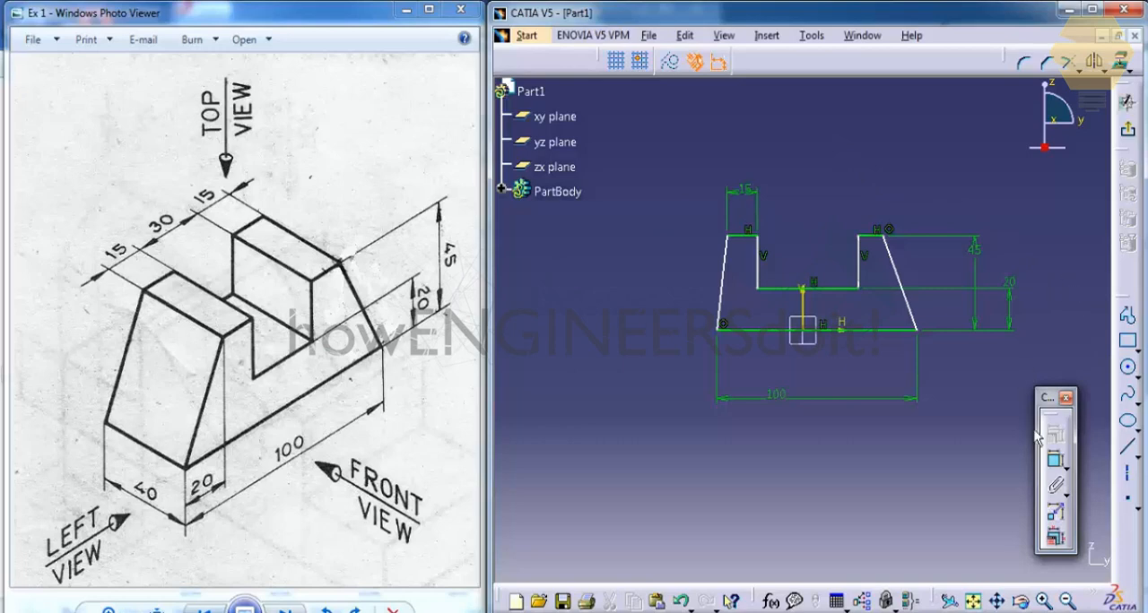
# Step: Make the notch's two vertical sides symmetric about the sketch's vertical axis
pyautogui.click(1056, 463)
pyautogui.click(760, 261)
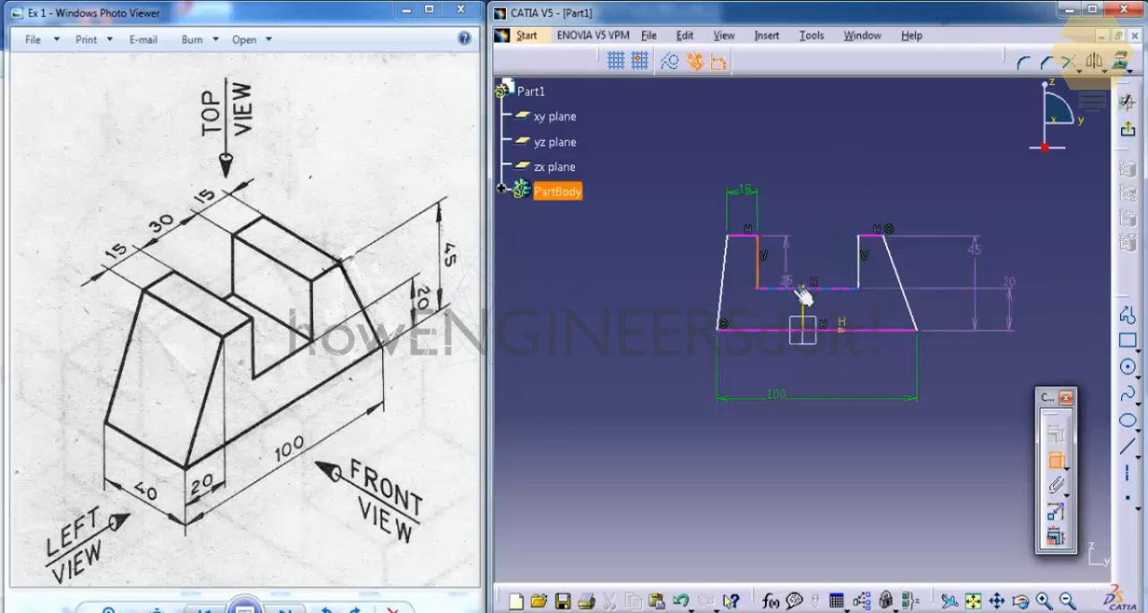
pyautogui.click(862, 262)
pyautogui.rightClick(826, 207)
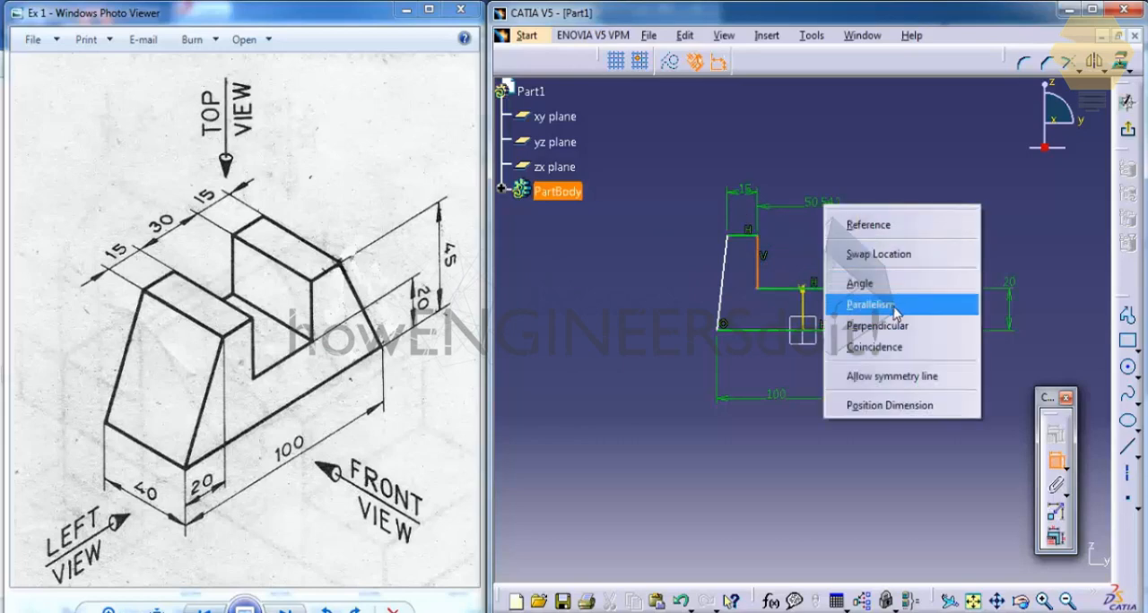
pyautogui.click(885, 377)
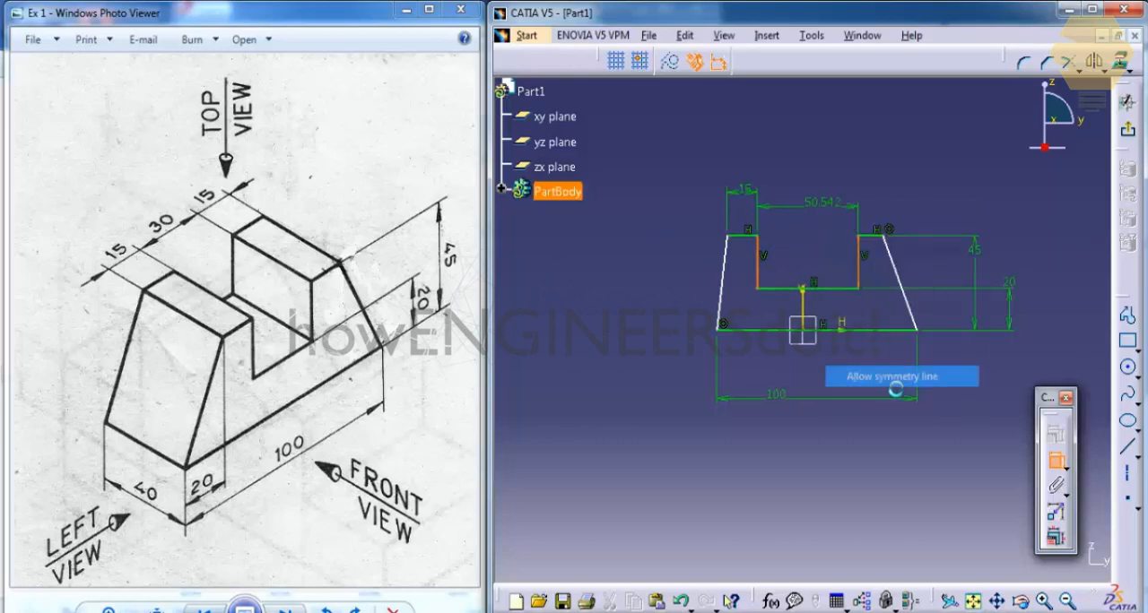
pyautogui.click(806, 305)
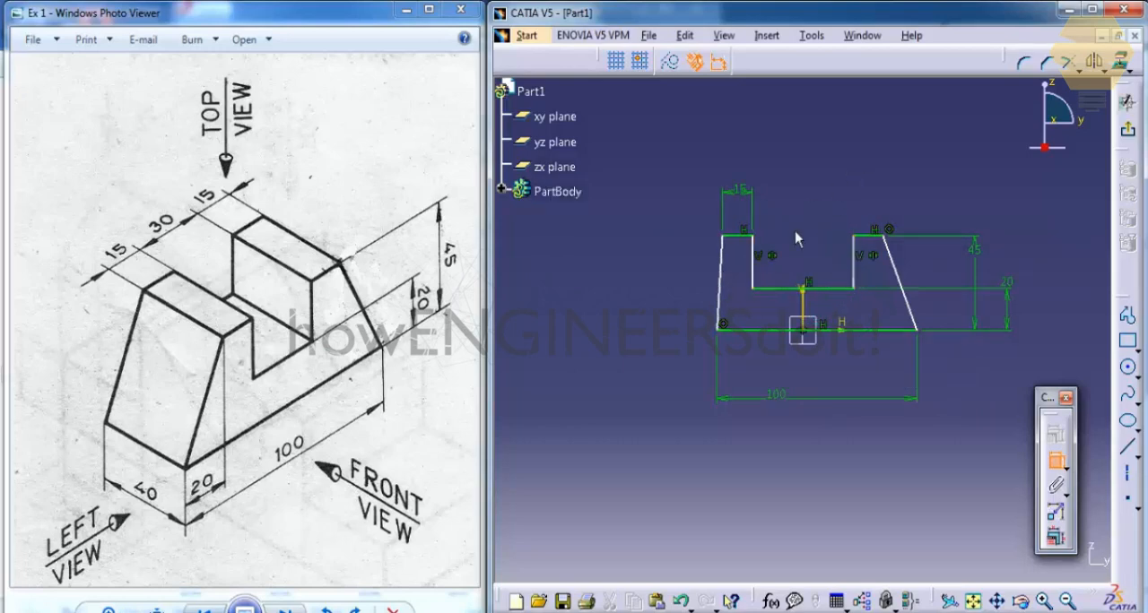
# Step: Constrain the notch floor's length to 30 mm, with its dimension placed above the profile
pyautogui.moveTo(925, 169); pyautogui.dragTo(925, 169, button='middle')
pyautogui.click(786, 292)
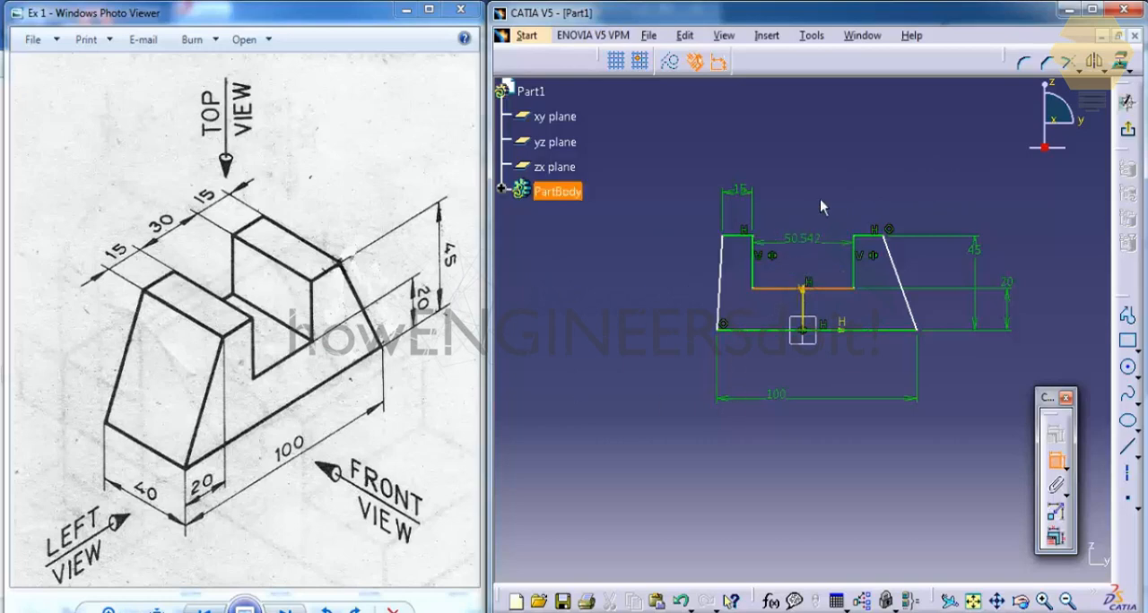
pyautogui.click(826, 162)
pyautogui.doubleClick(825, 163)
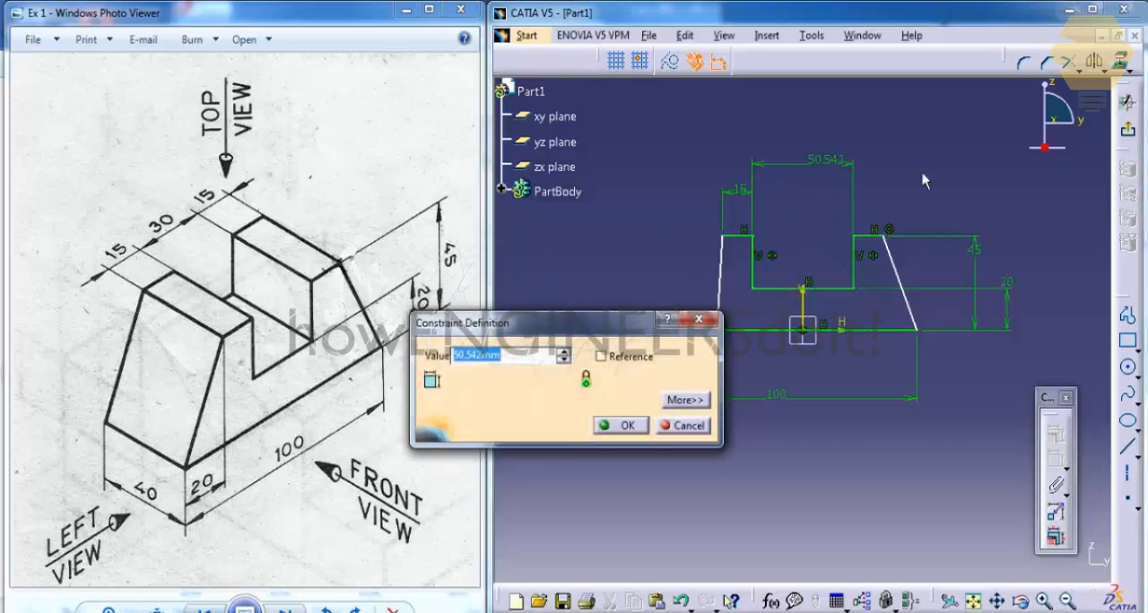
pyautogui.write('30')
pyautogui.press('Return')
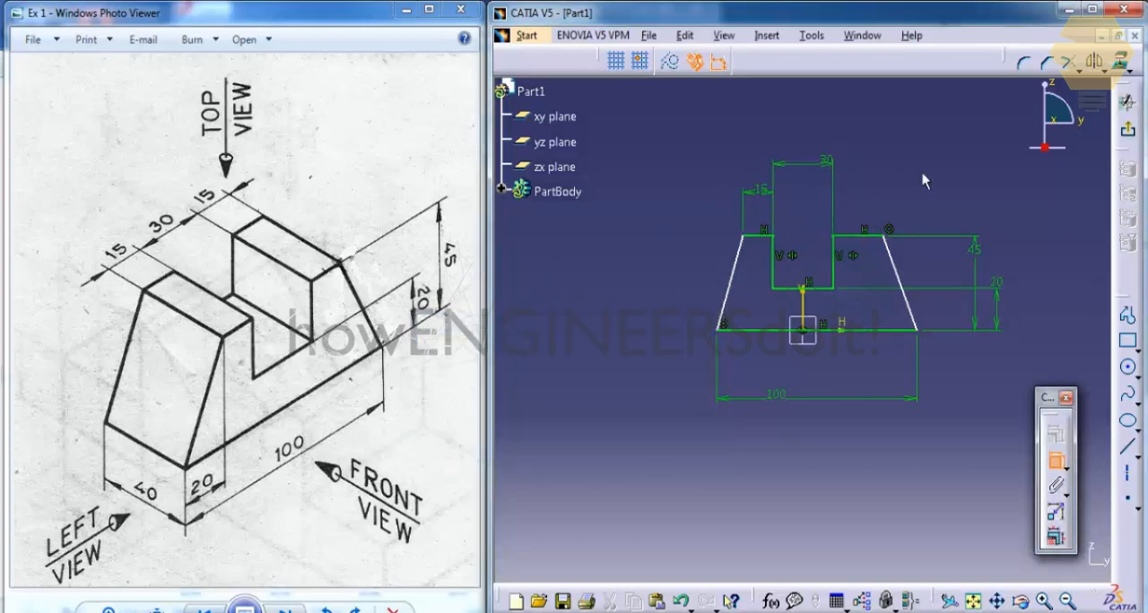
# Step: Make the profile's two slanted sides symmetric about the sketch's vertical axis
pyautogui.click(741, 250)
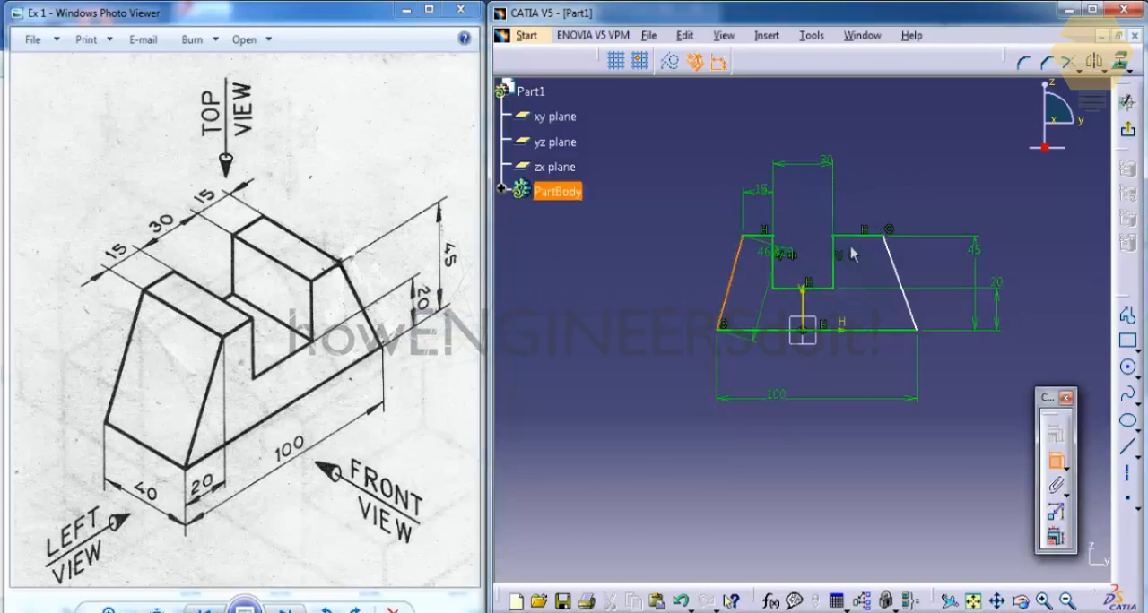
pyautogui.click(892, 251)
pyautogui.rightClick(876, 170)
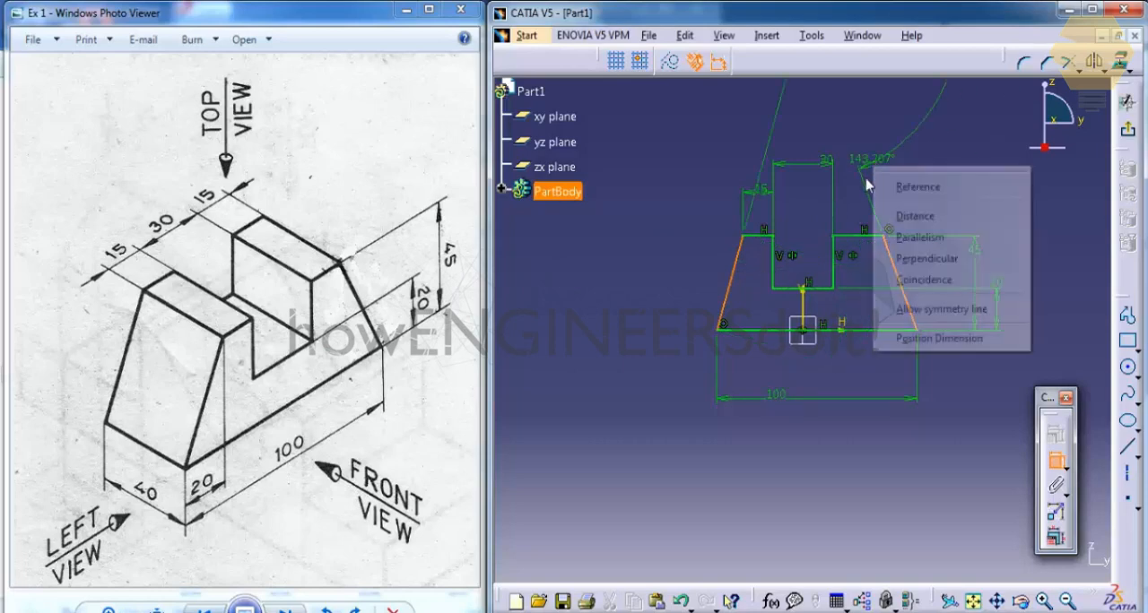
pyautogui.click(933, 309)
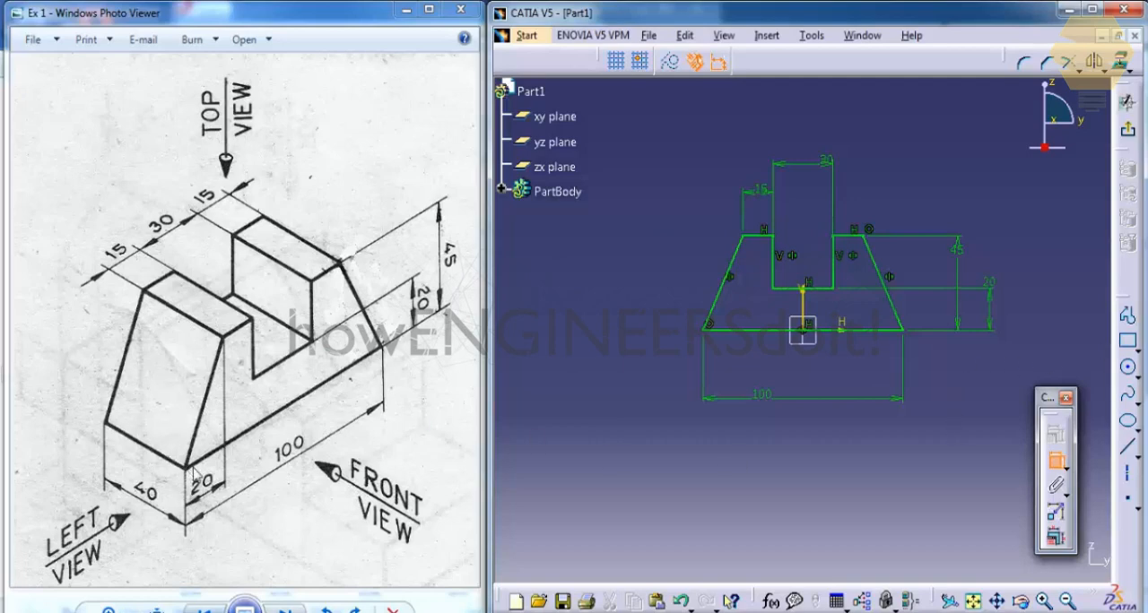
# Step: Try a horizontal dimension across the left slanted side above the profile, and delete it again
pyautogui.click(717, 305)
pyautogui.rightClick(705, 251)
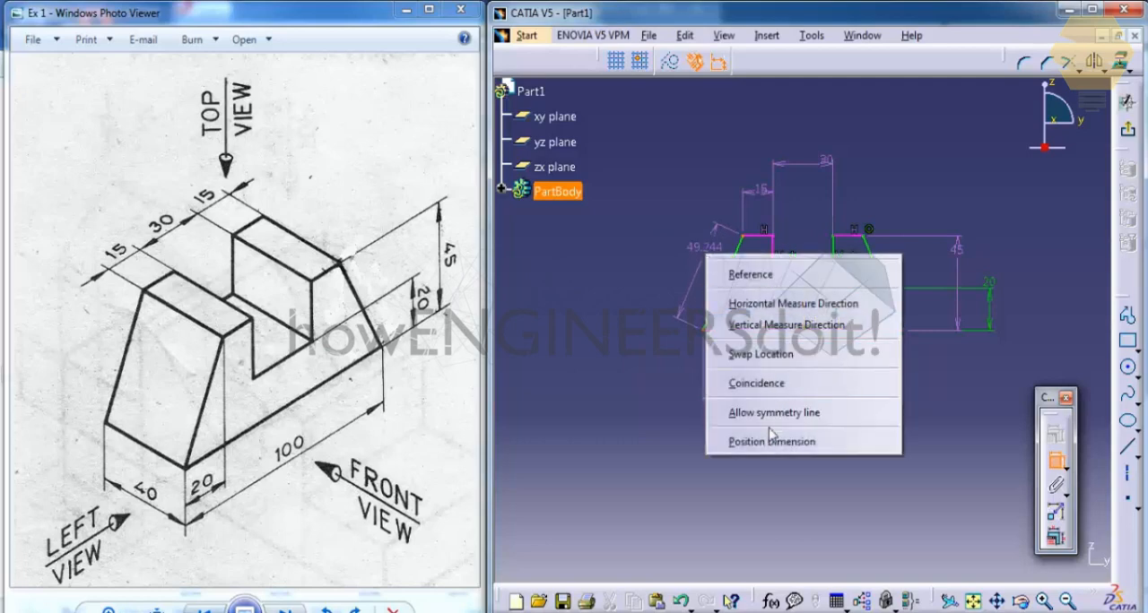
pyautogui.click(773, 304)
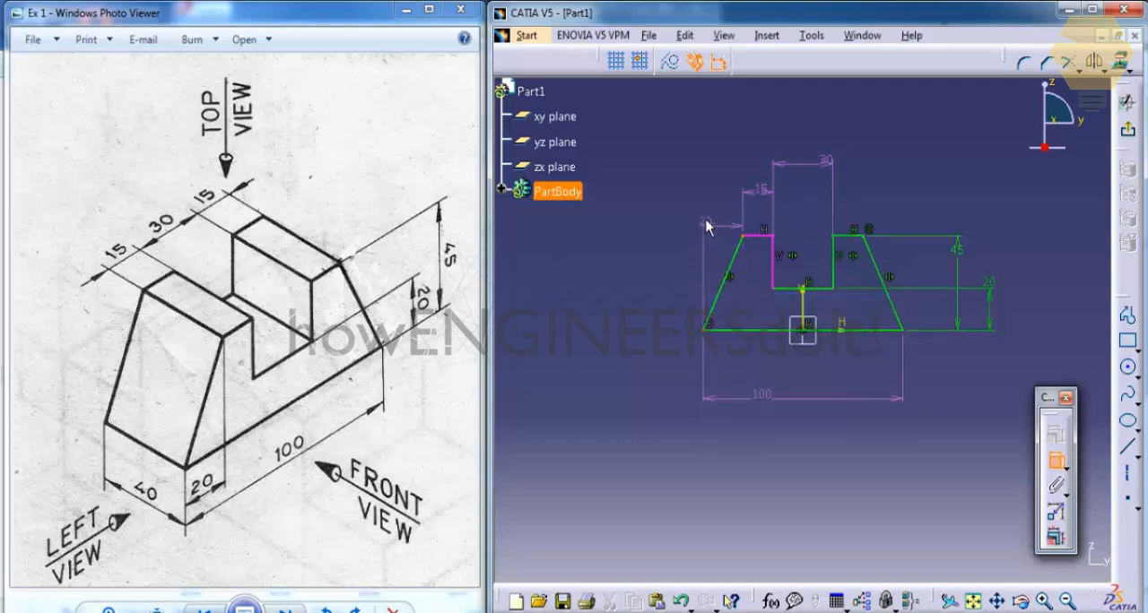
pyautogui.click(670, 197)
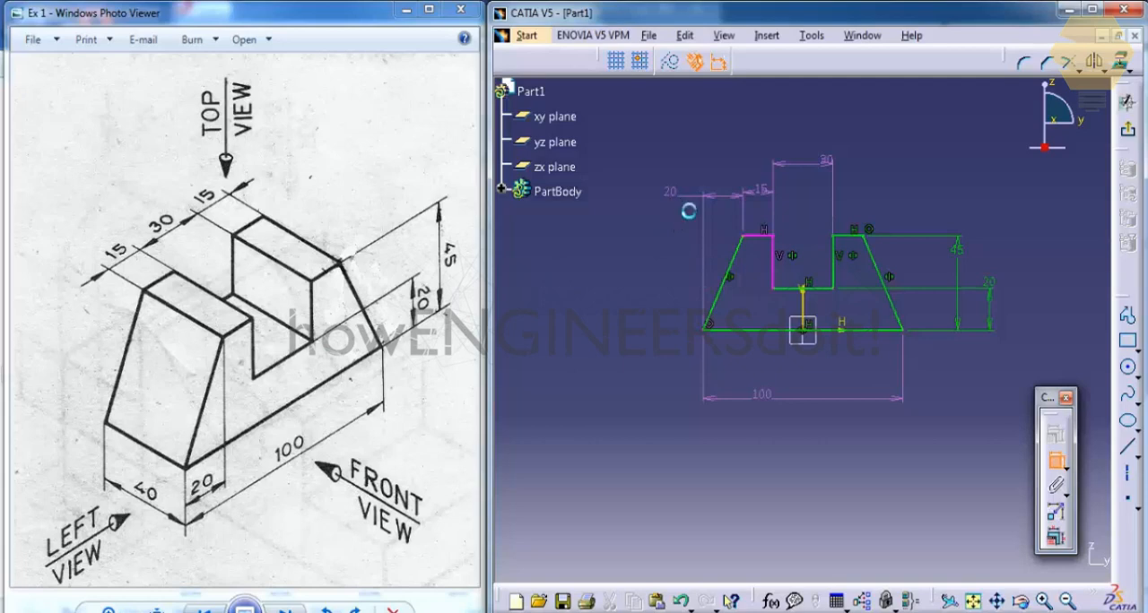
pyautogui.rightClick(677, 198)
pyautogui.click(723, 492)
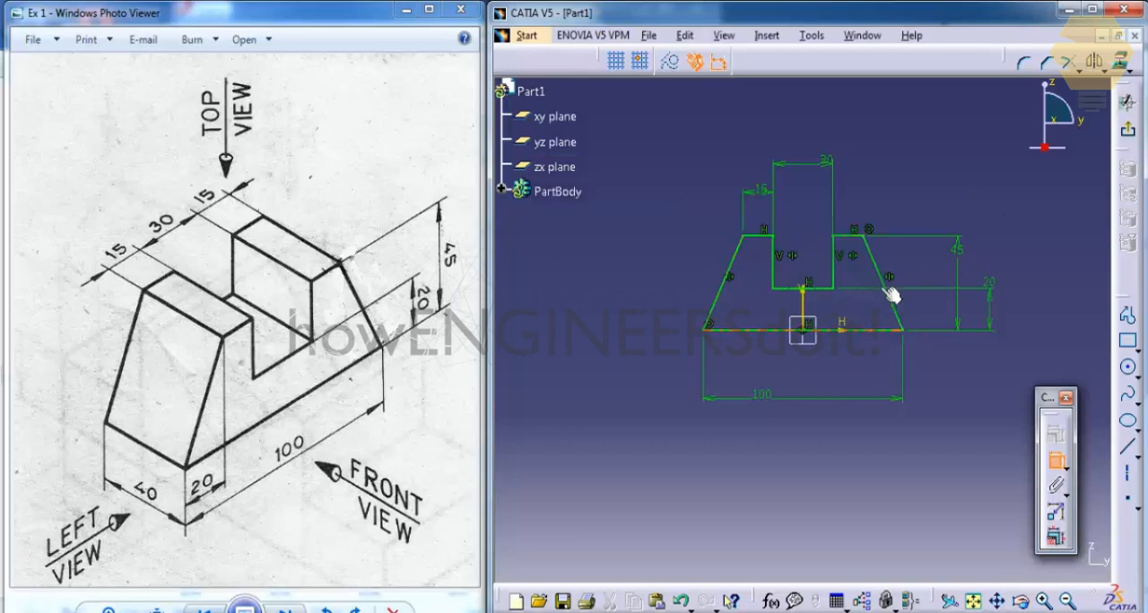
# Step: Exit the sketch and pad the notched profile 20 mm with mirrored extent, on both sides of its plane
pyautogui.click(1130, 136)
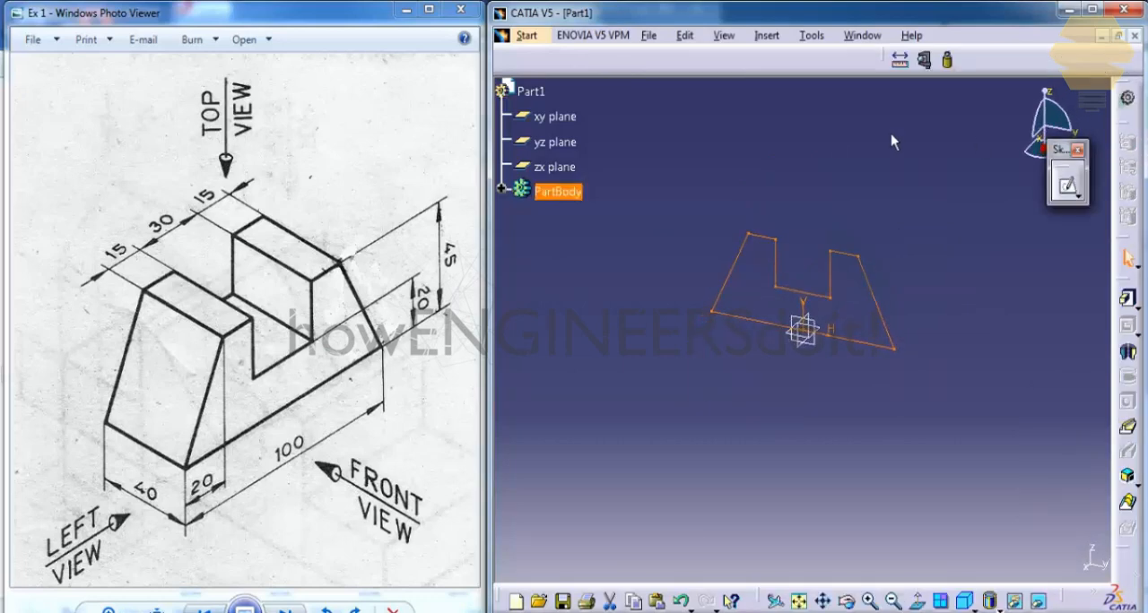
pyautogui.moveTo(768, 336)
pyautogui.mouseDown(button='middle')
pyautogui.moveTo(1025, 259)
pyautogui.moveTo(974, 289)
pyautogui.moveTo(974, 330)
pyautogui.mouseUp(button='middle')
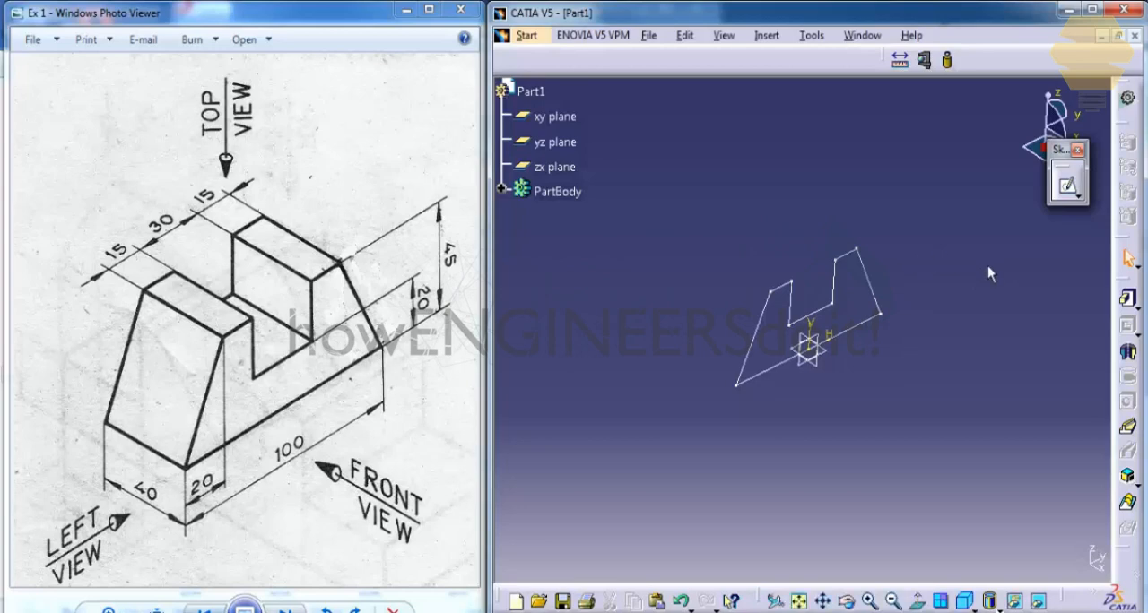
pyautogui.click(1127, 299)
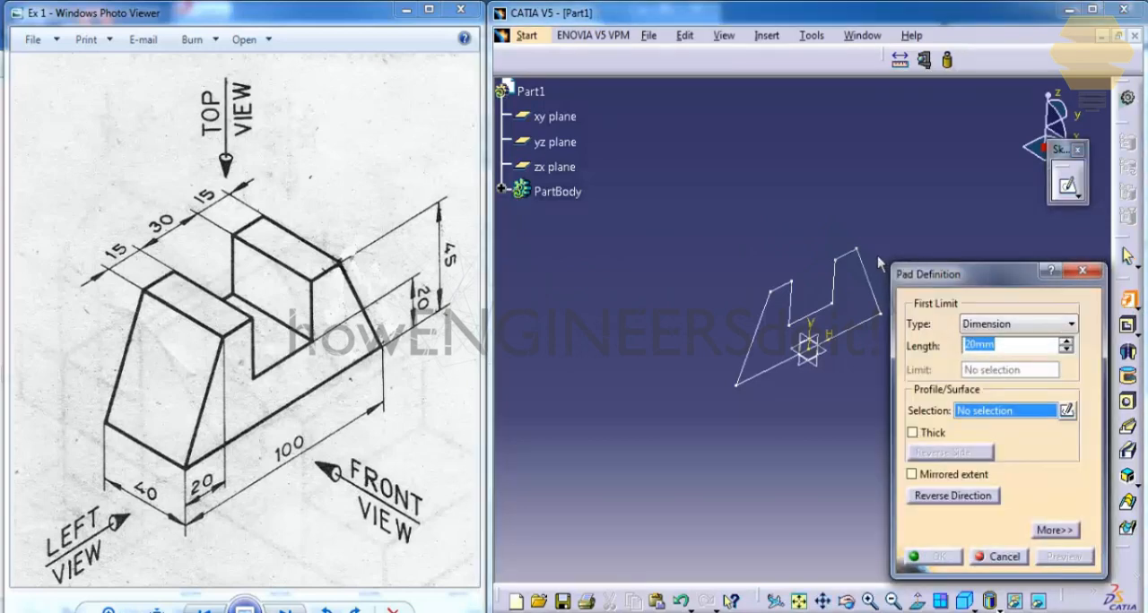
pyautogui.click(866, 269)
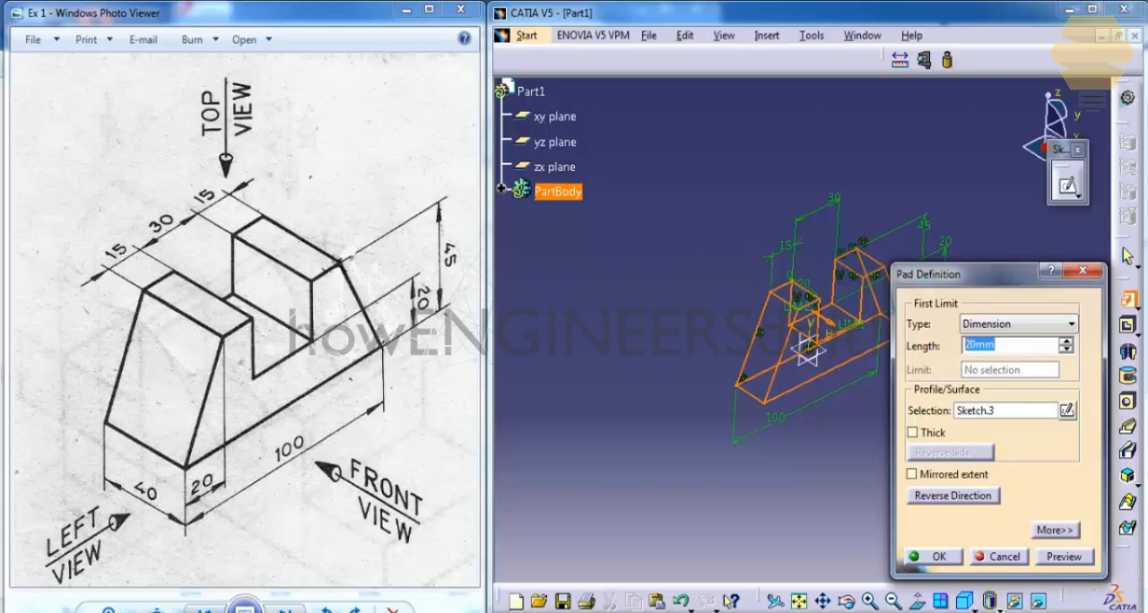
pyautogui.click(941, 474)
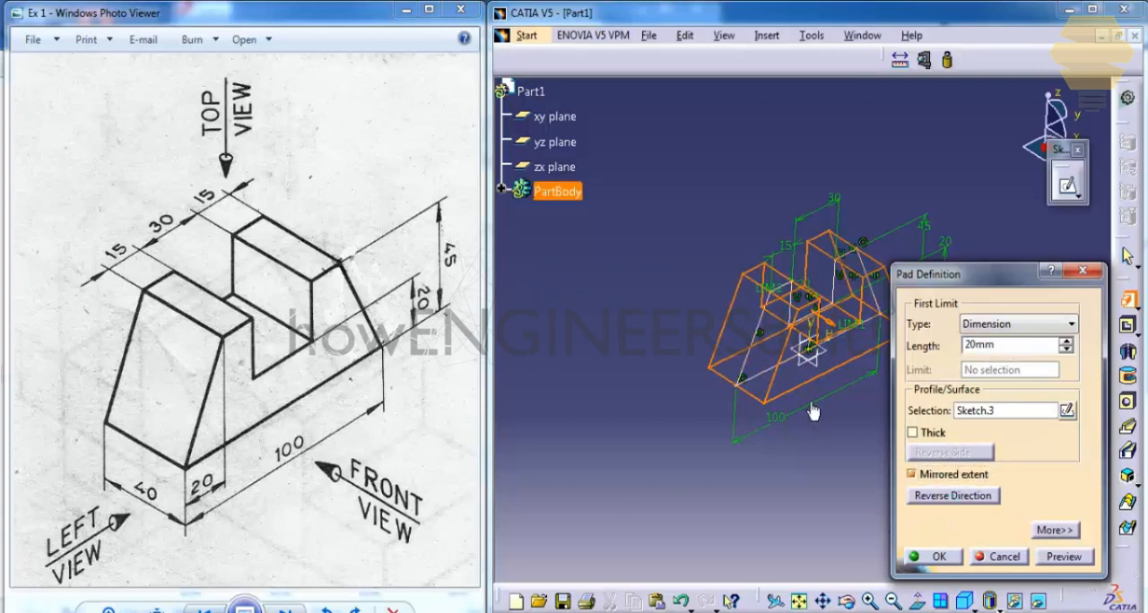
pyautogui.click(938, 557)
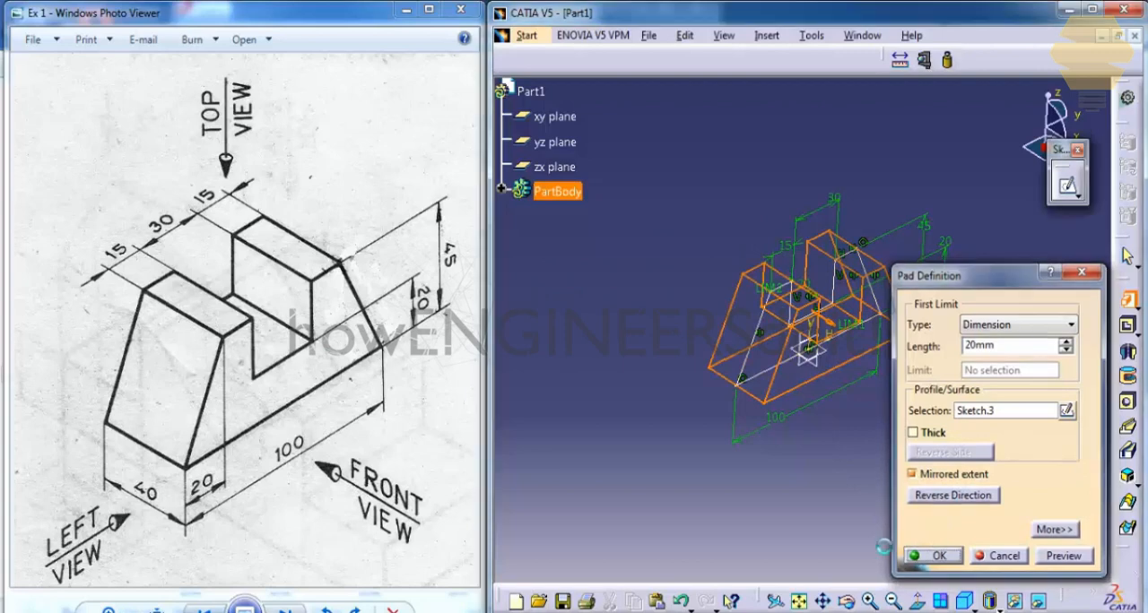
# Step: Measure the length of the left block's outer top edge and the area of its top face
pyautogui.moveTo(699, 230); pyautogui.dragTo(782, 320, button='middle')
pyautogui.moveTo(915, 292); pyautogui.dragTo(740, 235, button='middle')
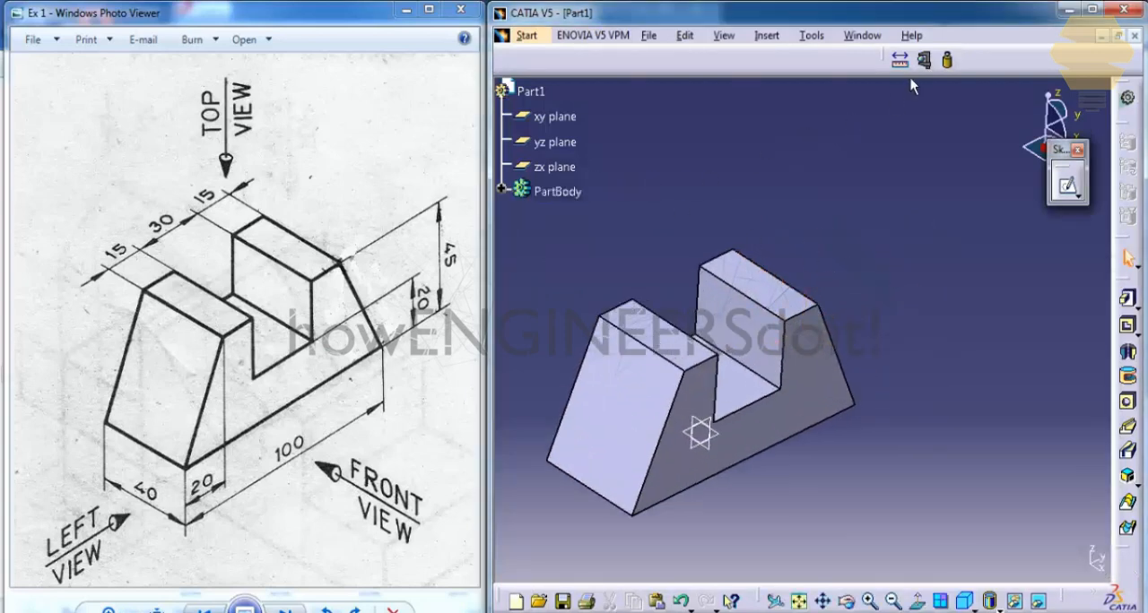
pyautogui.click(926, 61)
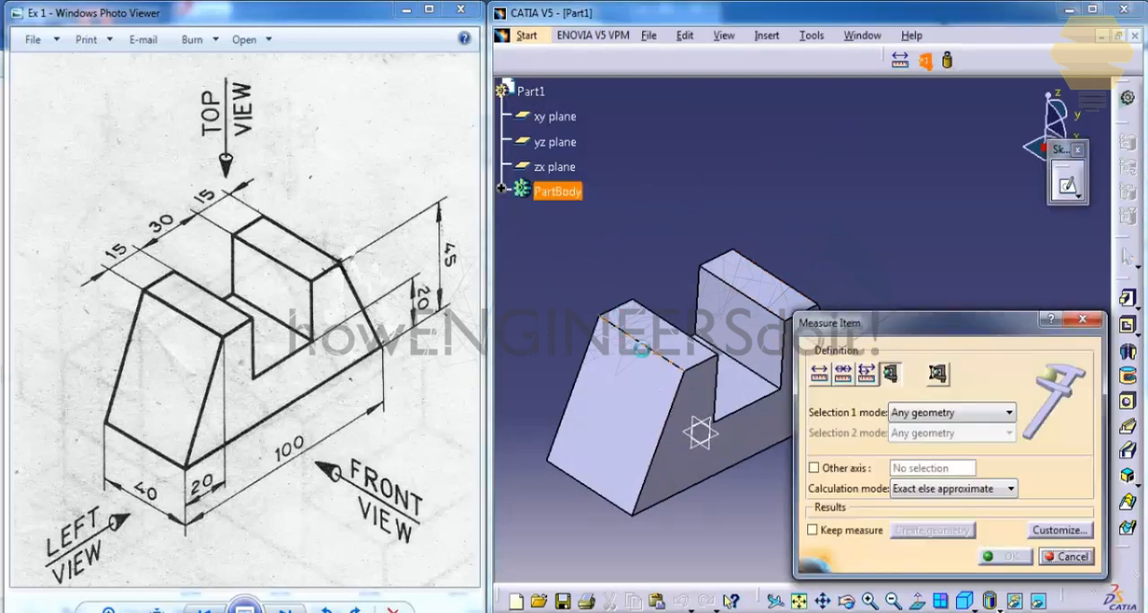
pyautogui.click(636, 340)
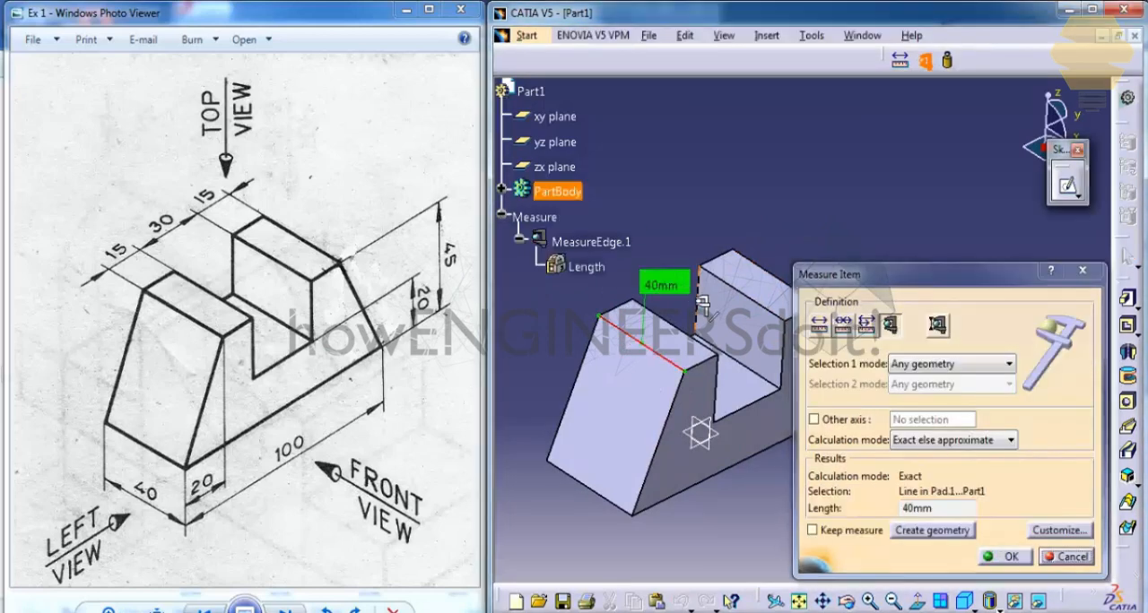
pyautogui.moveTo(703, 305); pyautogui.dragTo(716, 242, button='middle')
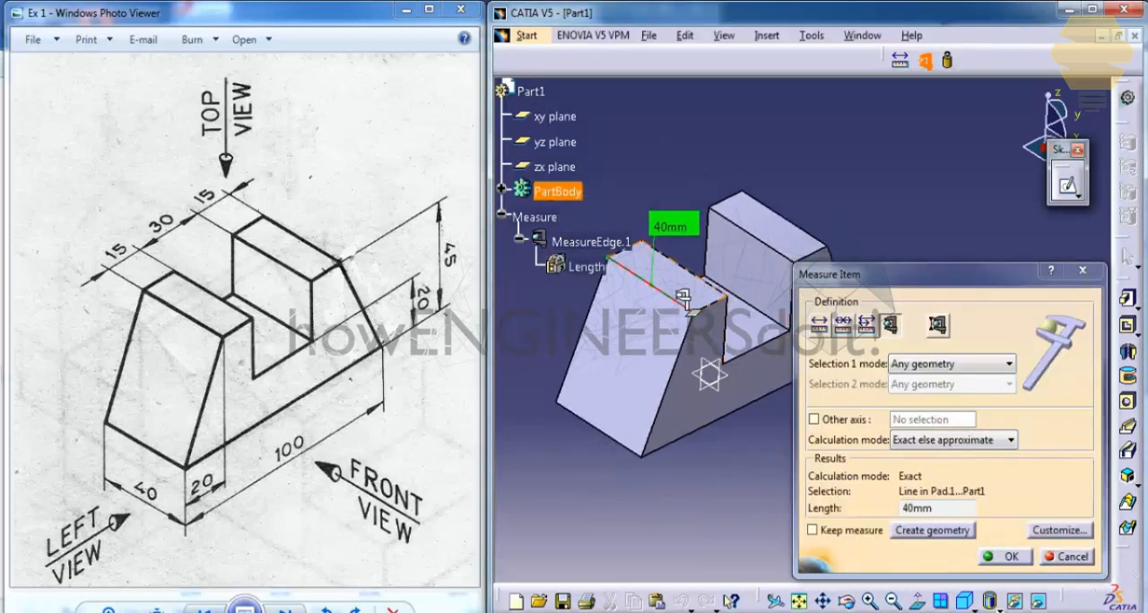
pyautogui.click(715, 302)
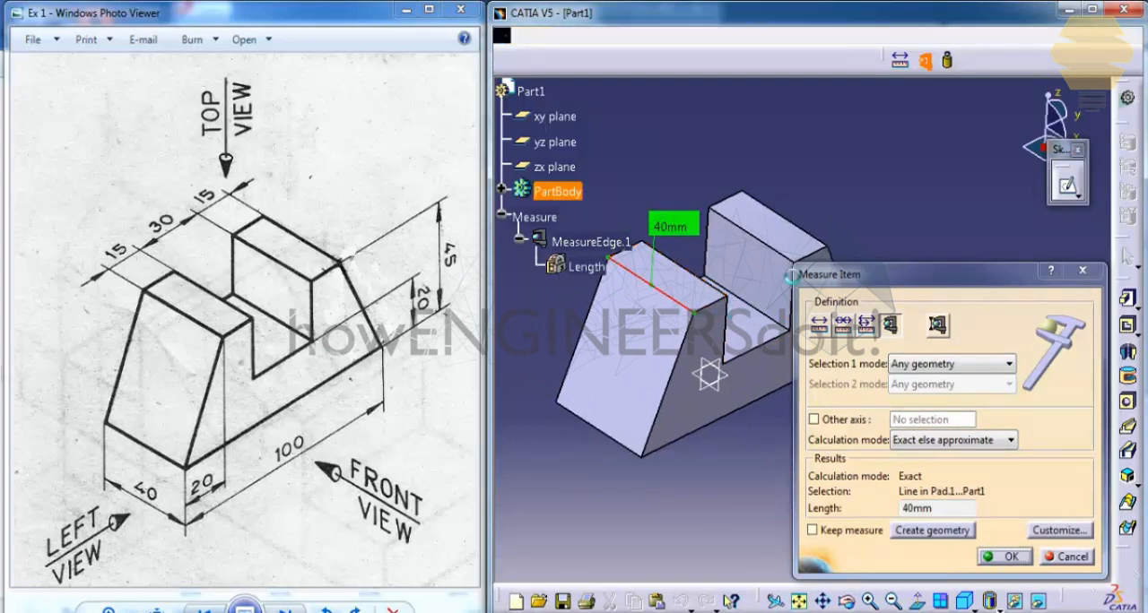
# Step: Measure the right block's short front top edge and the solid's long front bottom edge, discarding the measurements
pyautogui.moveTo(825, 199); pyautogui.dragTo(716, 205, button='middle')
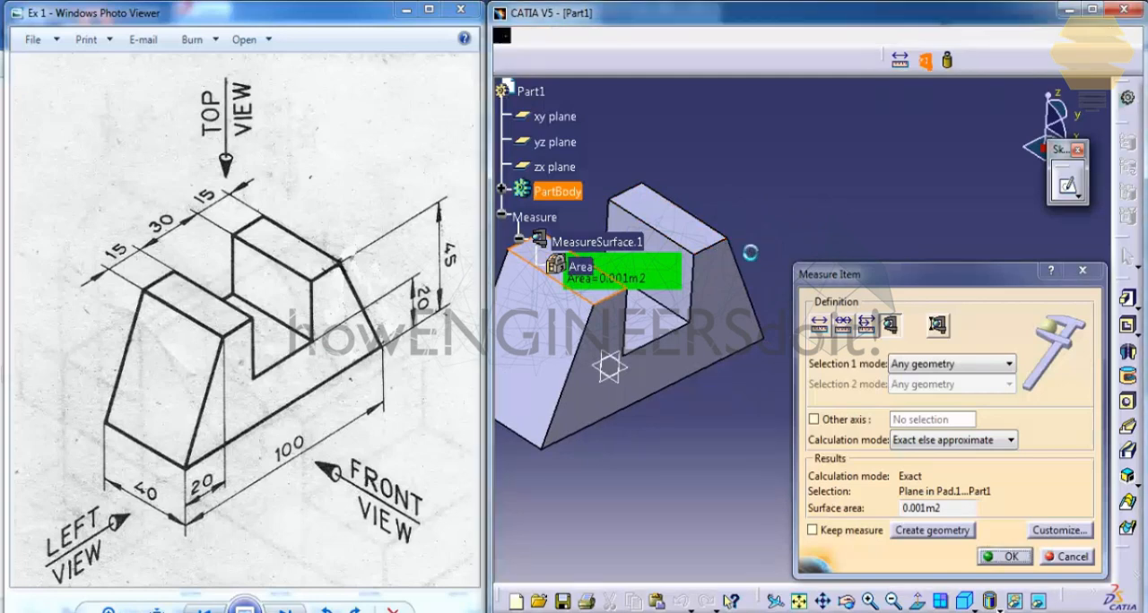
pyautogui.click(723, 253)
pyautogui.moveTo(701, 358); pyautogui.dragTo(729, 332, button='middle')
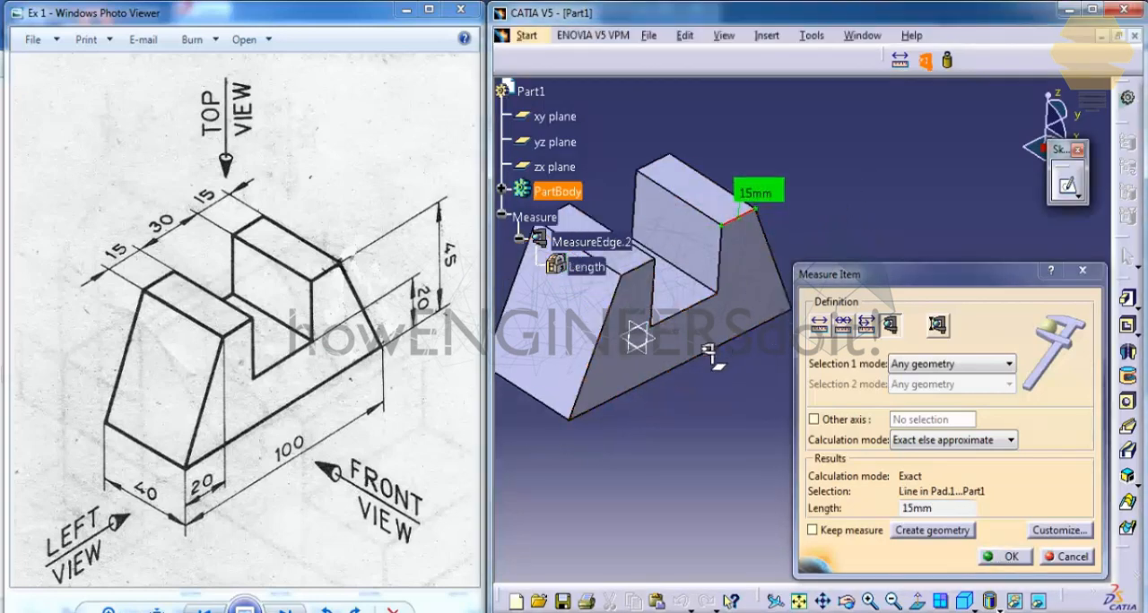
pyautogui.click(688, 366)
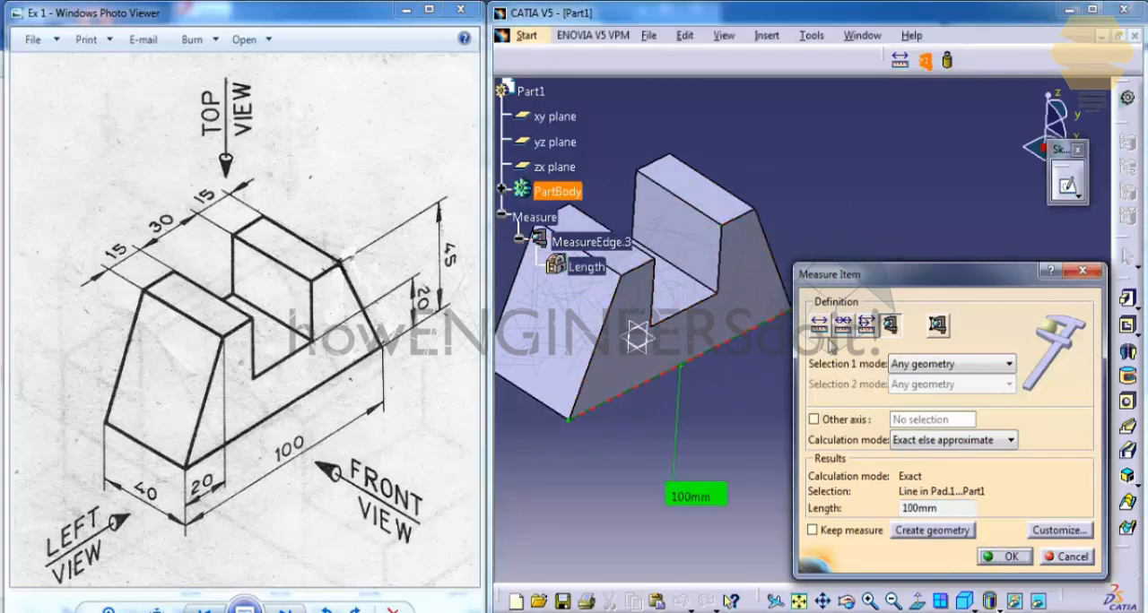
pyautogui.moveTo(736, 302); pyautogui.dragTo(679, 272, button='middle')
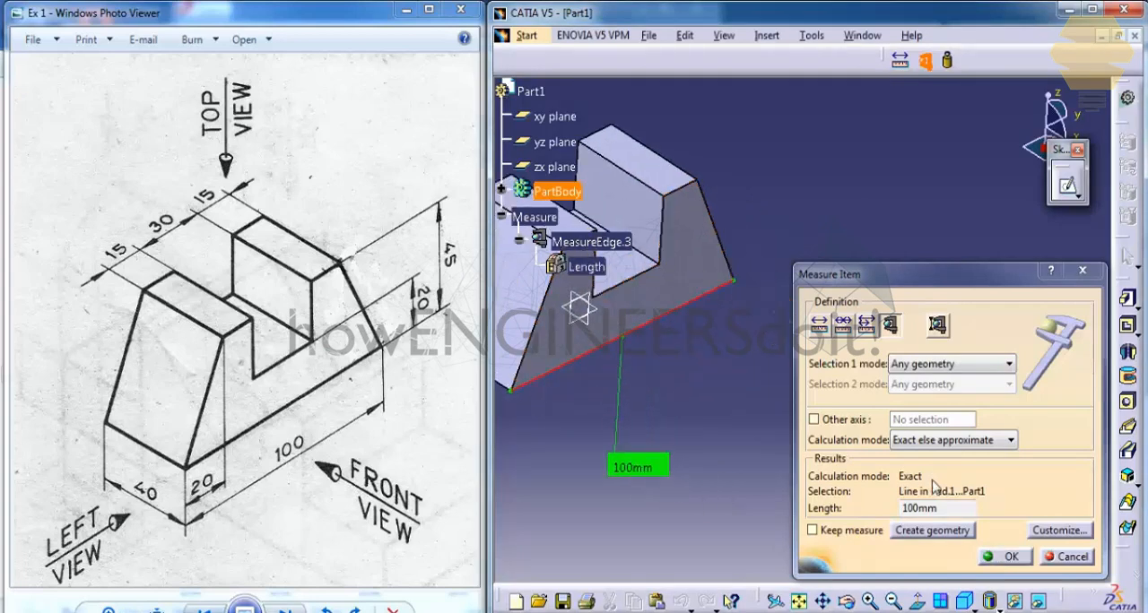
pyautogui.click(1043, 553)
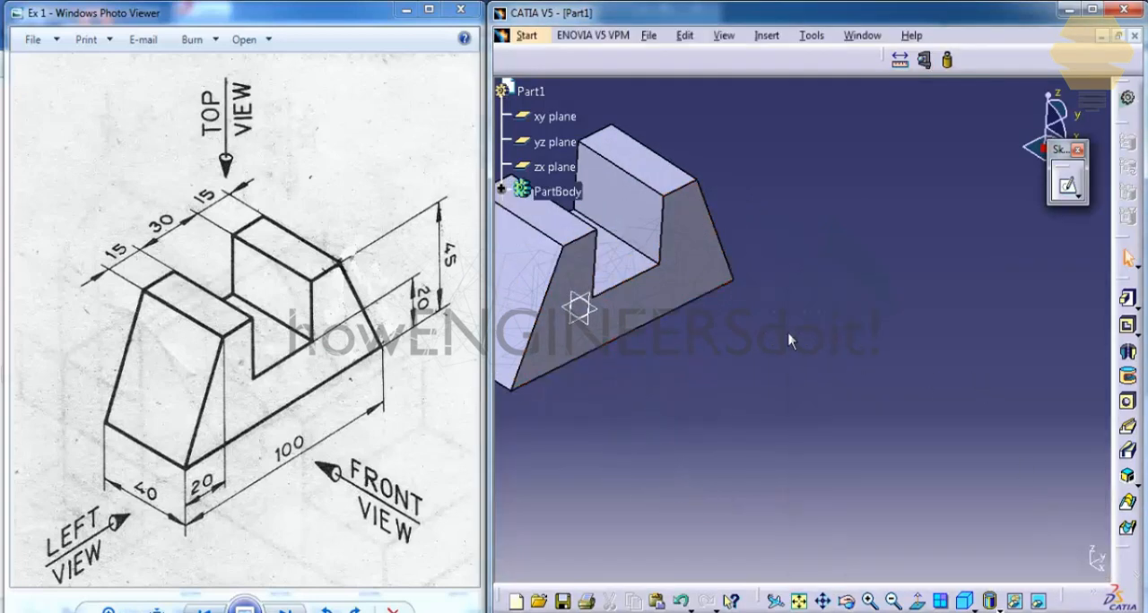